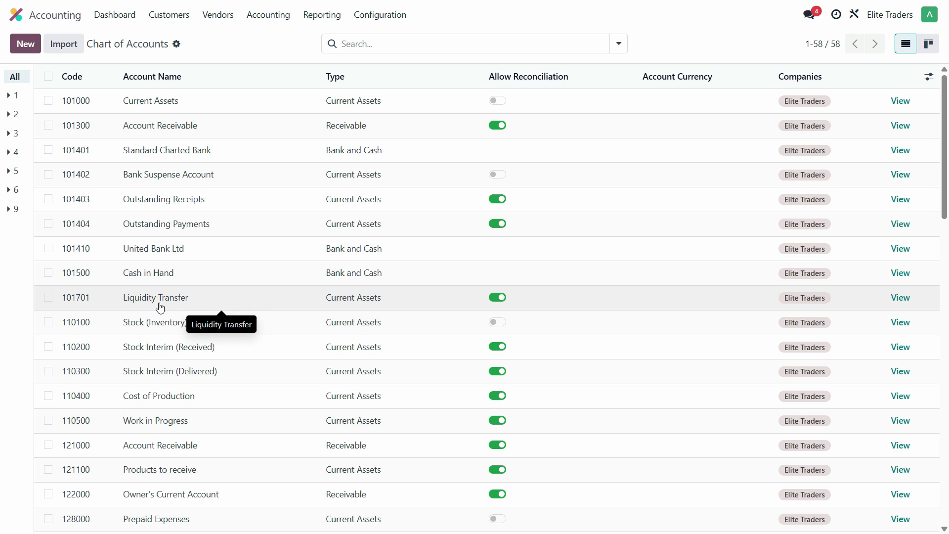
Open the Standard Charted Bank account record from the chart of accounts and view its details and available actions.
click(186, 153)
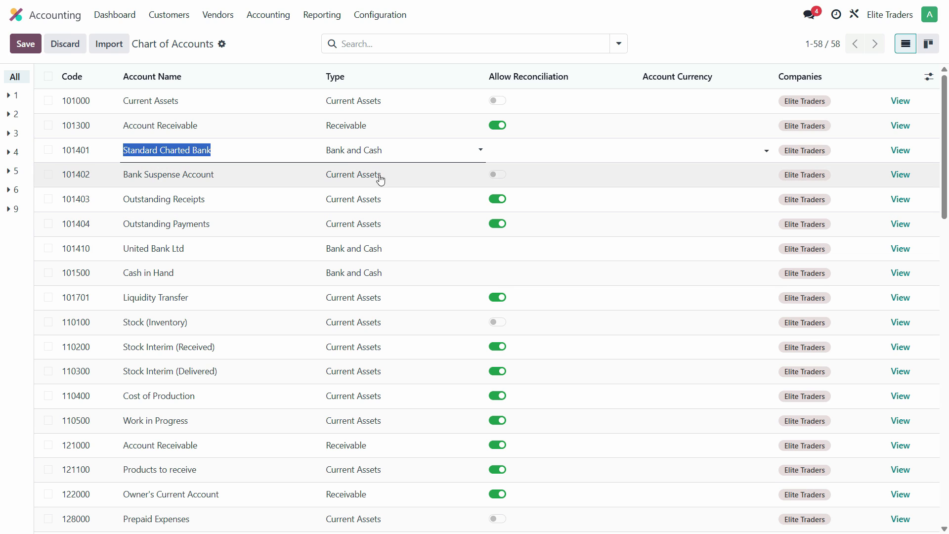
click(719, 152)
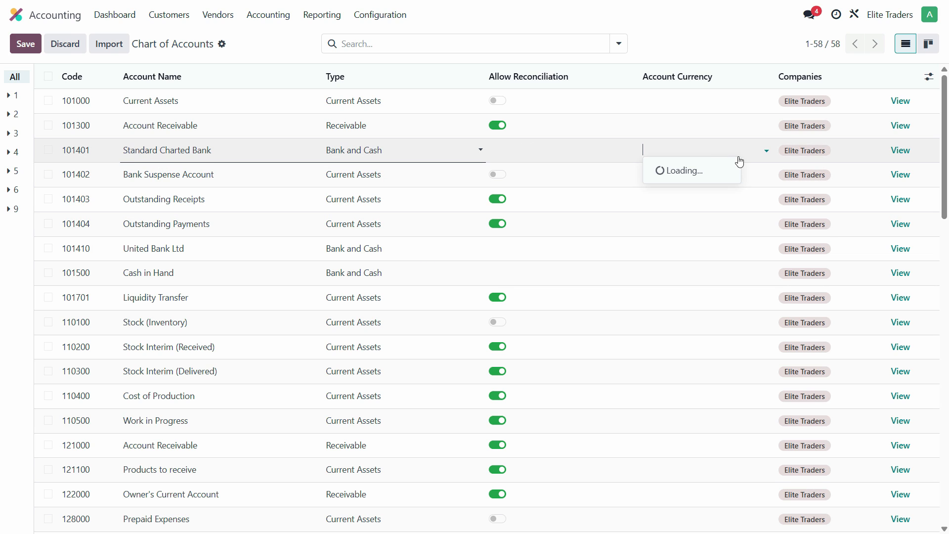
click(908, 154)
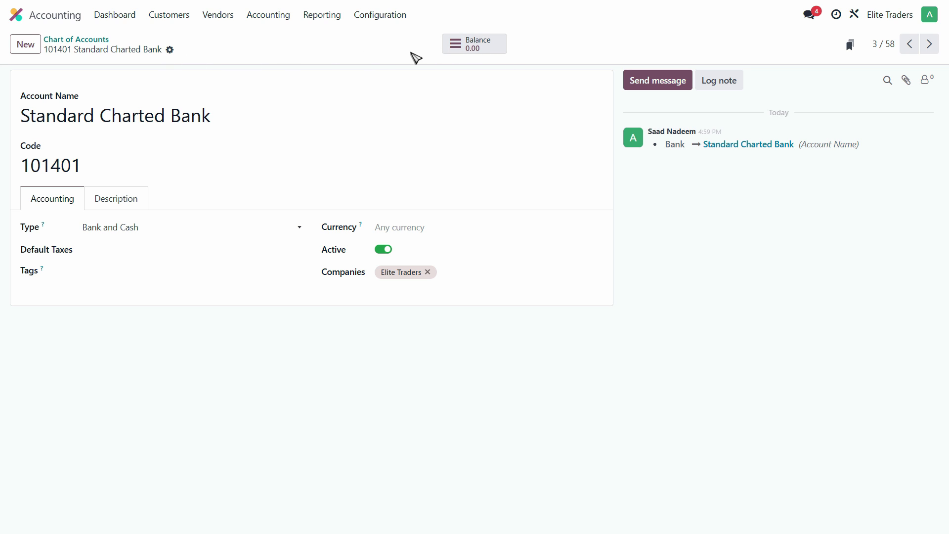
click(170, 51)
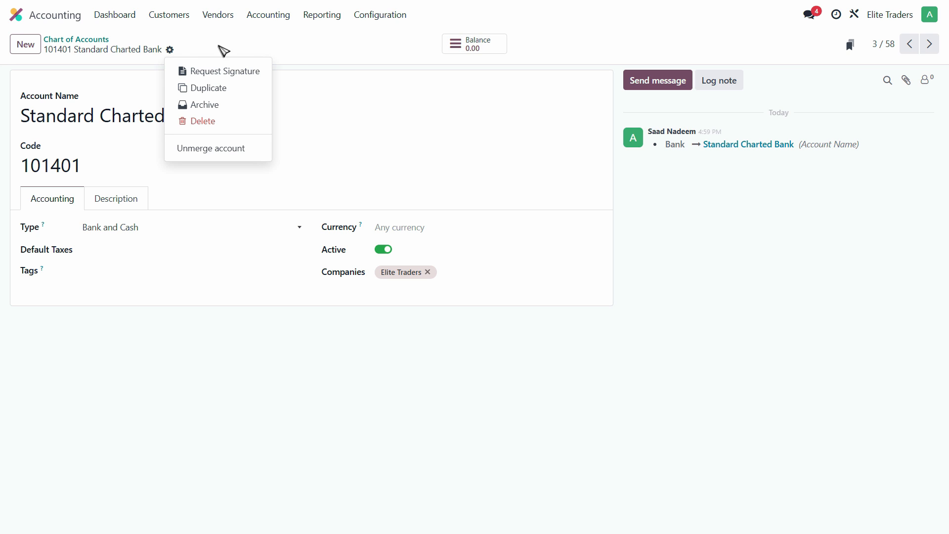
click(283, 49)
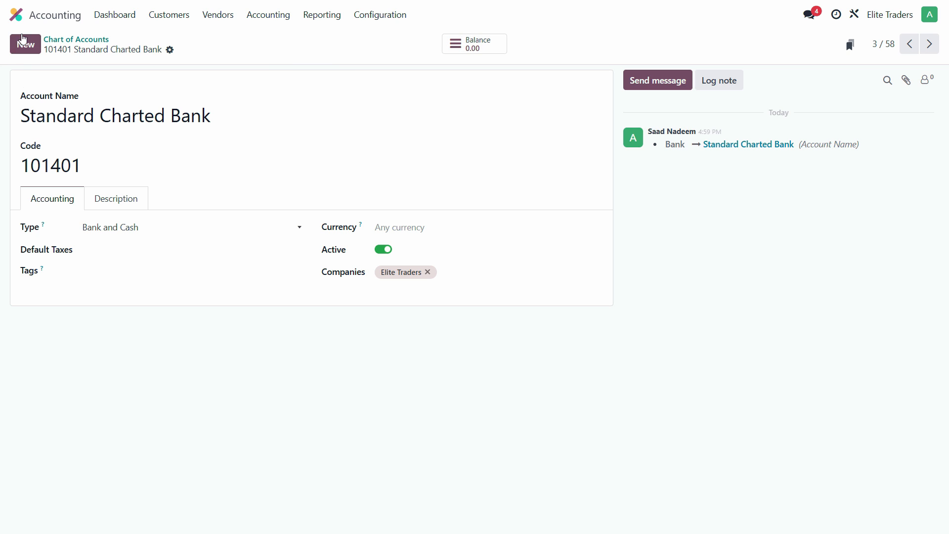
Open the Accounting settings and start the manual review of the initial chart of accounts setup with end of year balances.
click(16, 15)
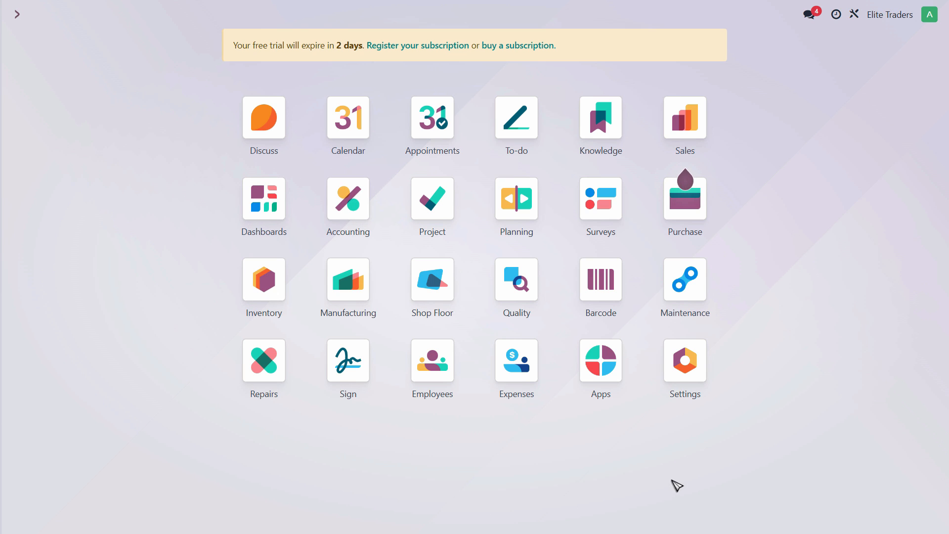
click(694, 370)
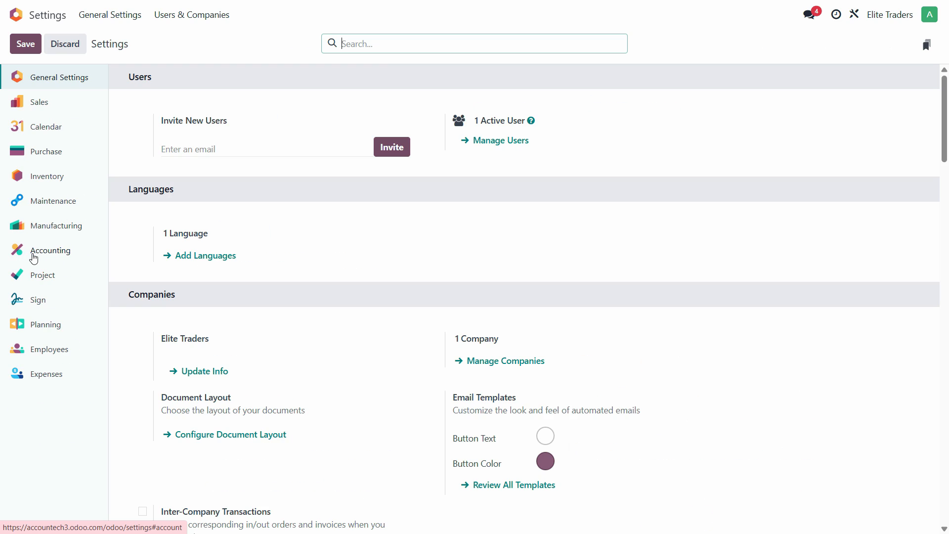
click(33, 258)
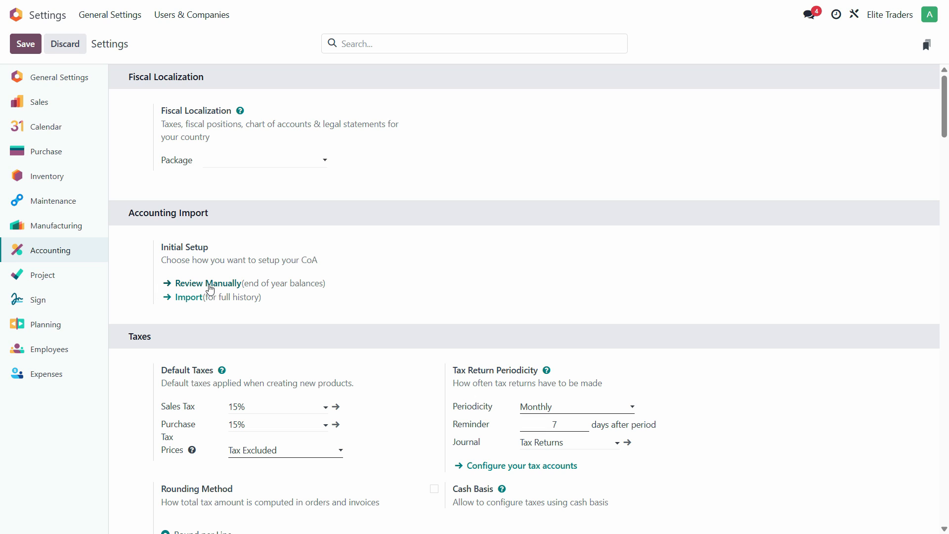
click(211, 283)
scroll(223, 302, down, 1)
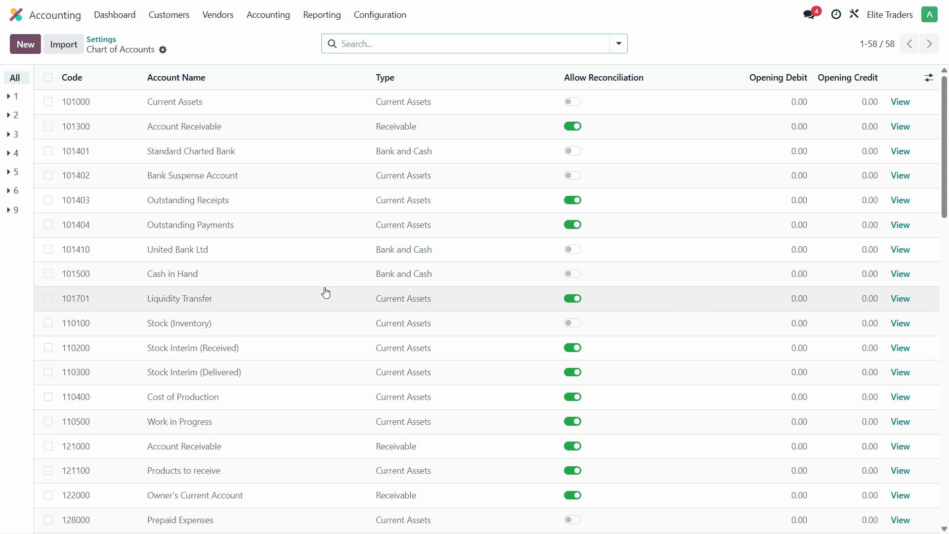
Switch to the Elite Traders opening balances PDF and compare the Debtors (Recievable) balance with the Customer Details total.
key(alt+Tab)
click(197, 122)
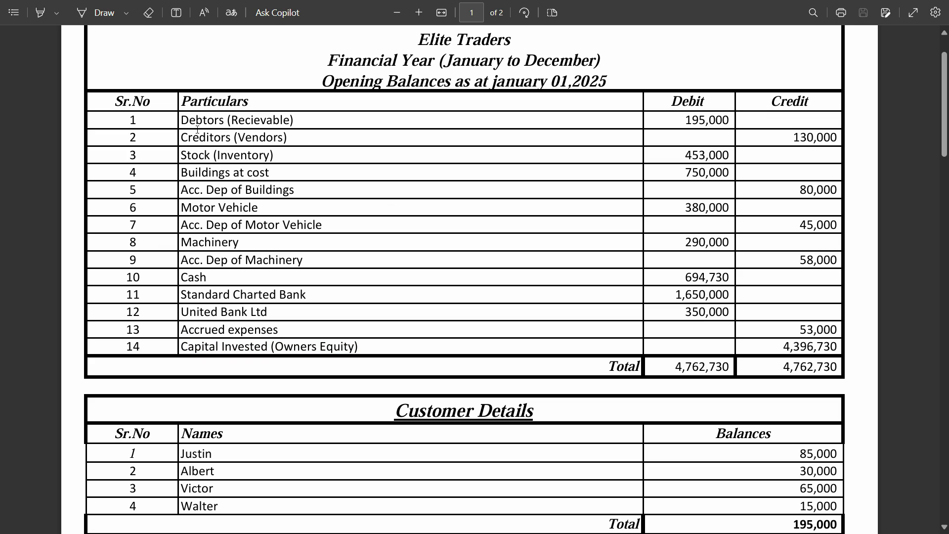
drag(189, 122, 253, 129)
click(230, 140)
drag(181, 122, 284, 127)
drag(731, 121, 686, 122)
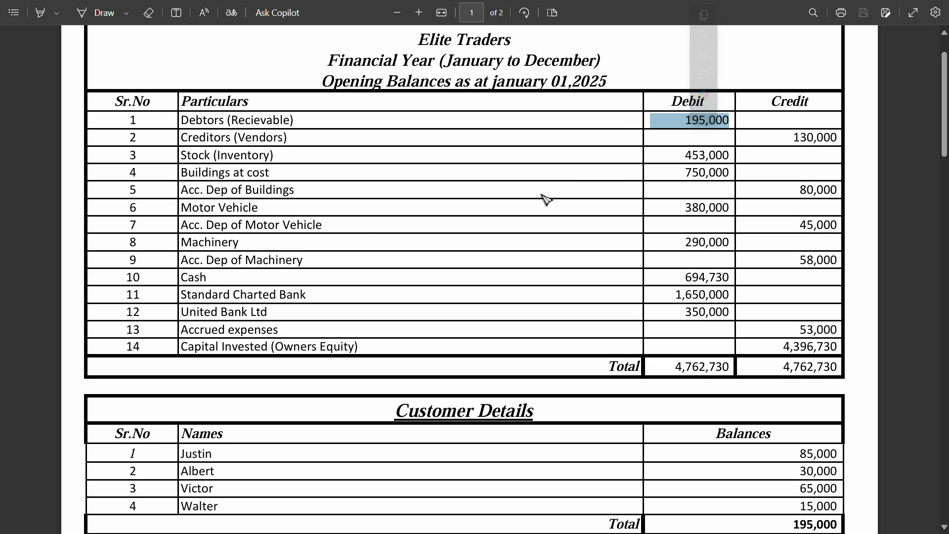
scroll(278, 252, down, 2)
scroll(199, 82, up, 2)
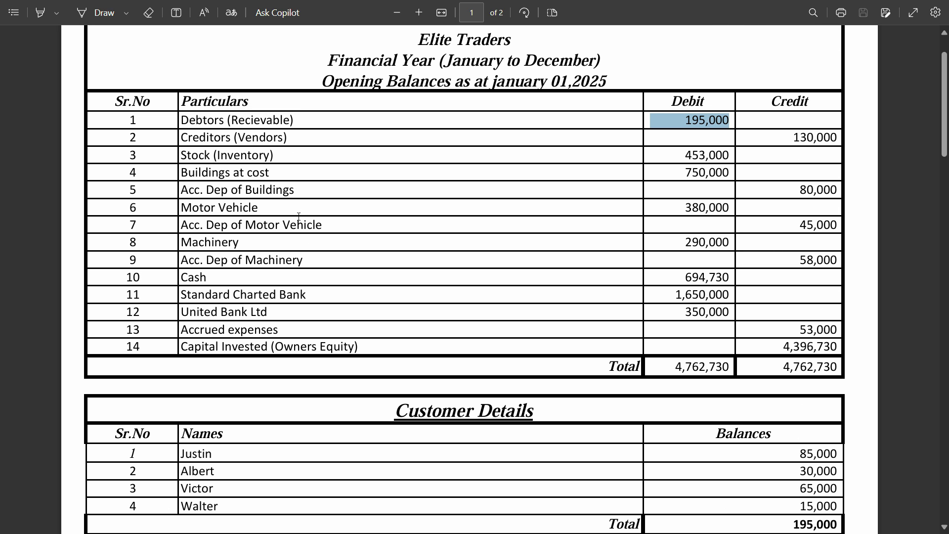
scroll(195, 299, down, 3)
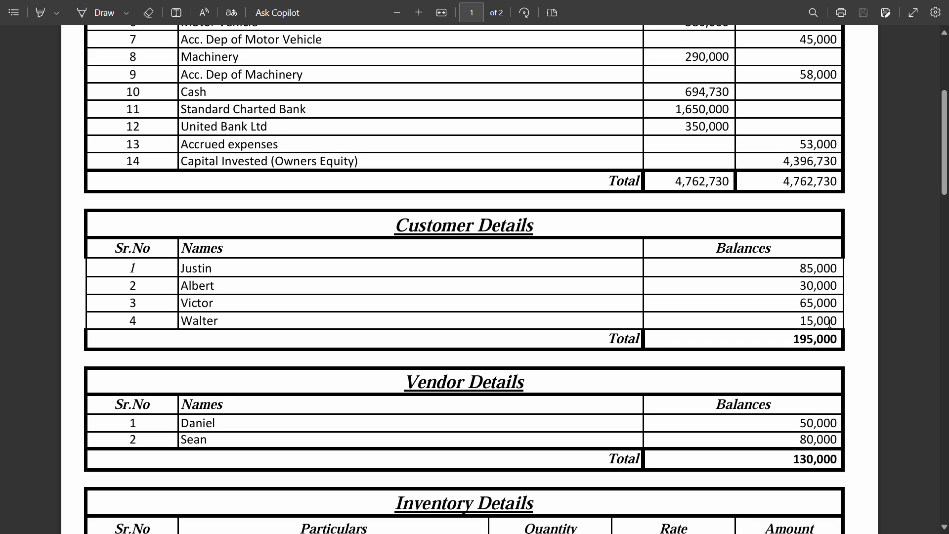
double_click(814, 340)
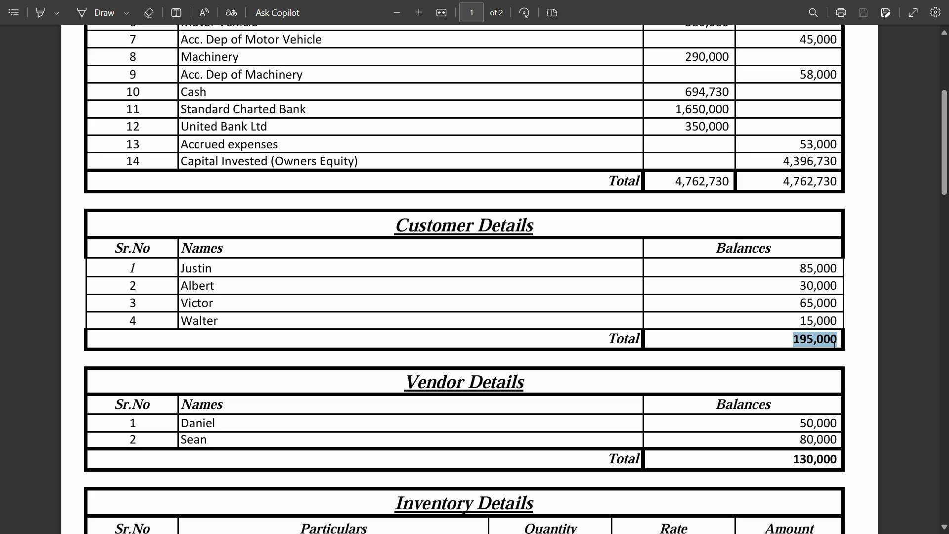
scroll(819, 345, up, 5)
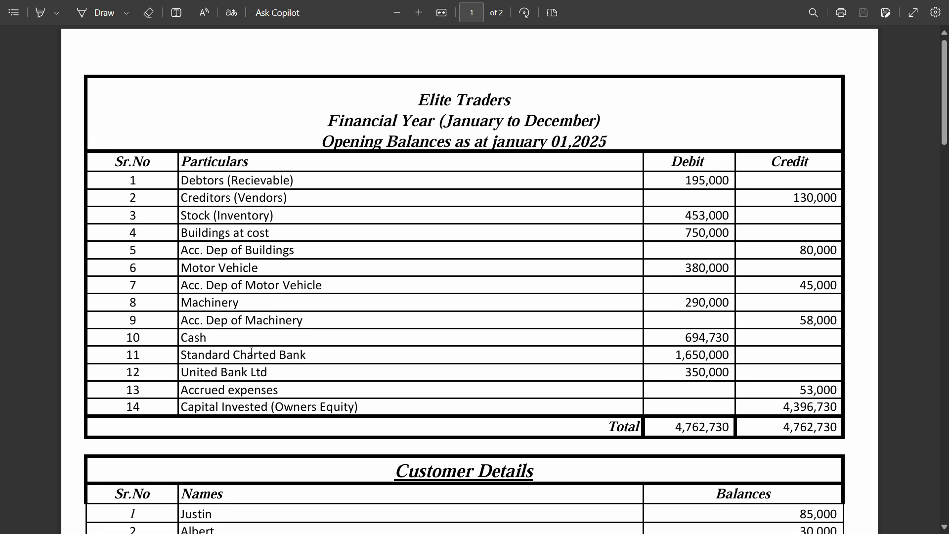
scroll(244, 406, down, 5)
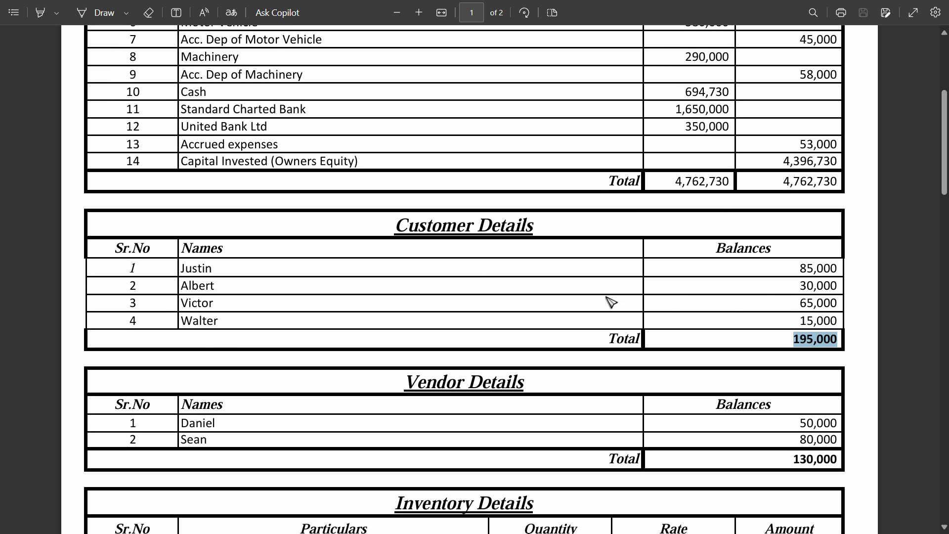
scroll(536, 278, up, 5)
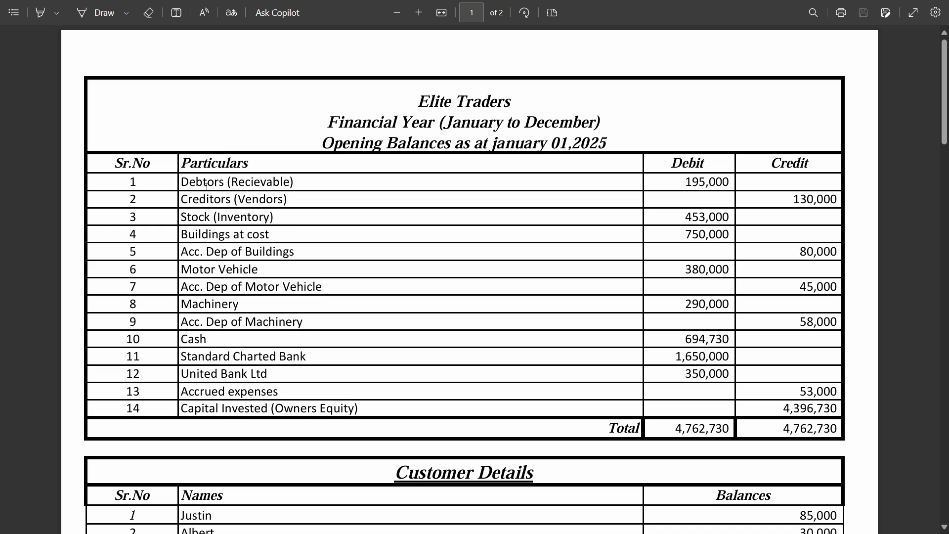
Compare the Vendor Details total with the Creditors (Vendors) balance in the opening balances table.
drag(185, 181, 228, 228)
scroll(229, 228, down, 10)
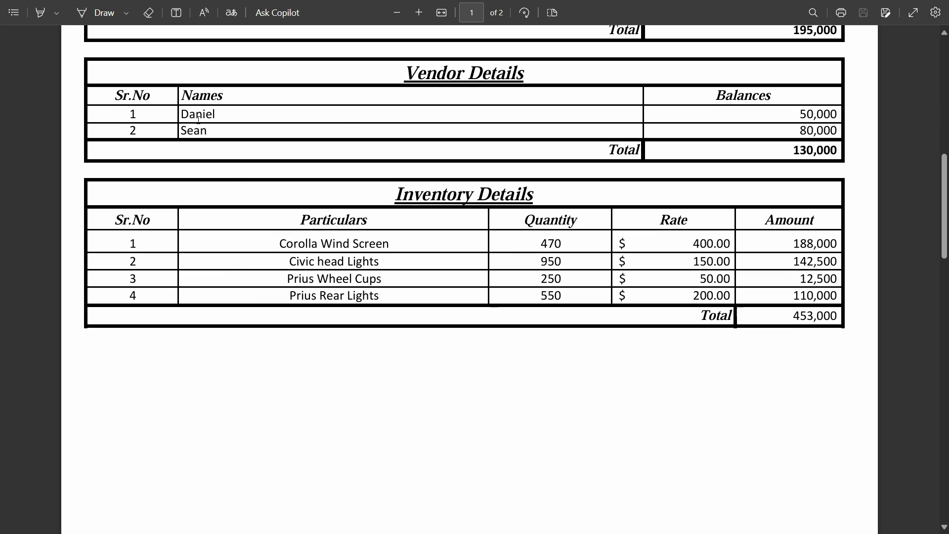
scroll(631, 174, up, 3)
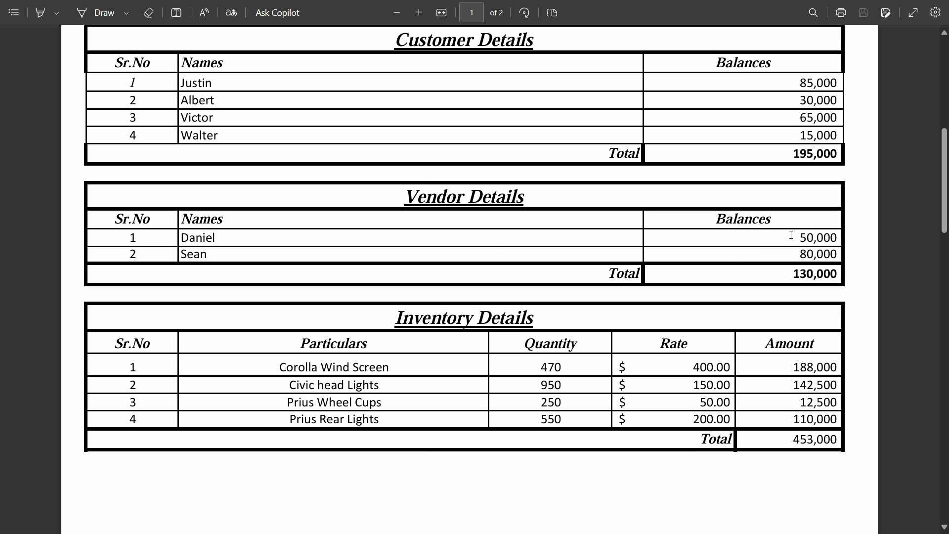
double_click(796, 276)
scroll(727, 257, up, 10)
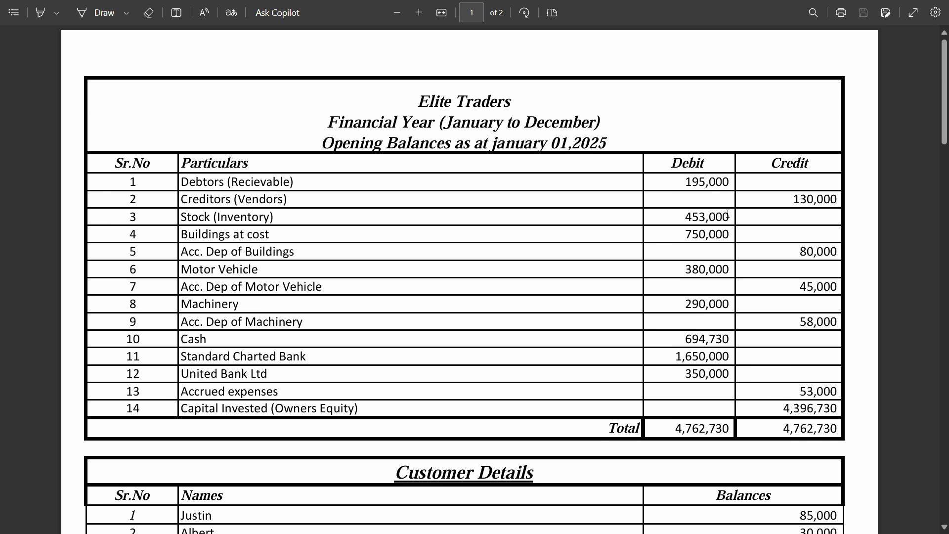
drag(794, 203, 836, 200)
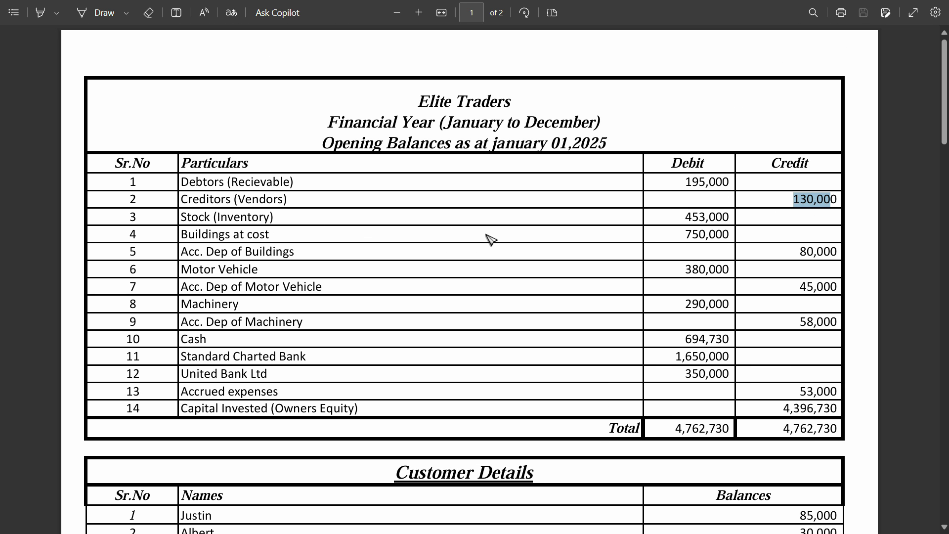
Check the Inventory Details table against the Stock (Inventory) balance and review the debtors, creditors and stock entries.
scroll(608, 289, down, 8)
scroll(608, 288, down, 5)
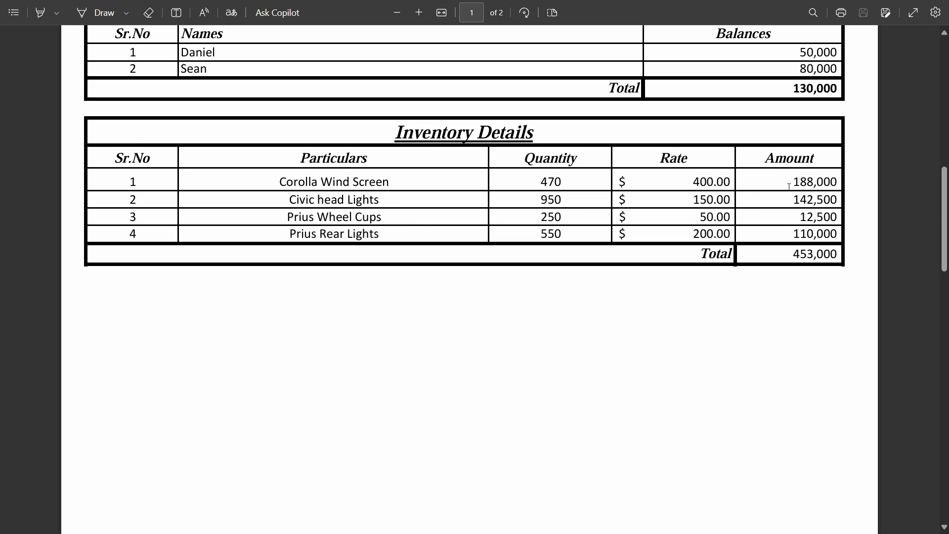
scroll(804, 253, up, 12)
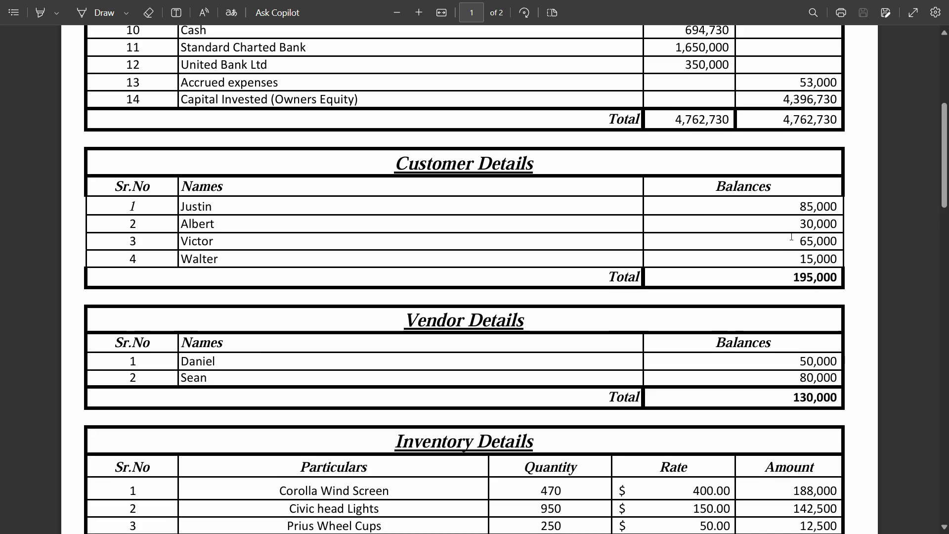
click(729, 217)
drag(729, 217, 652, 218)
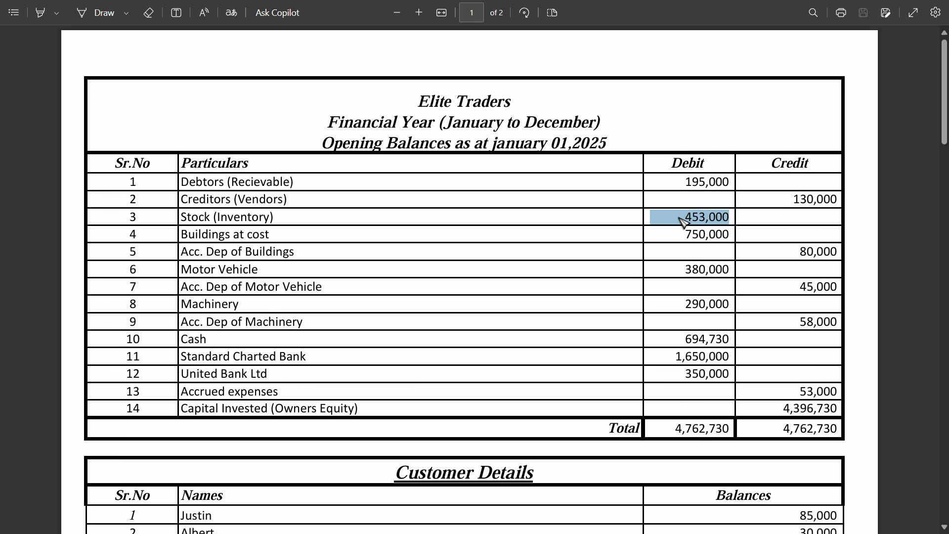
click(339, 221)
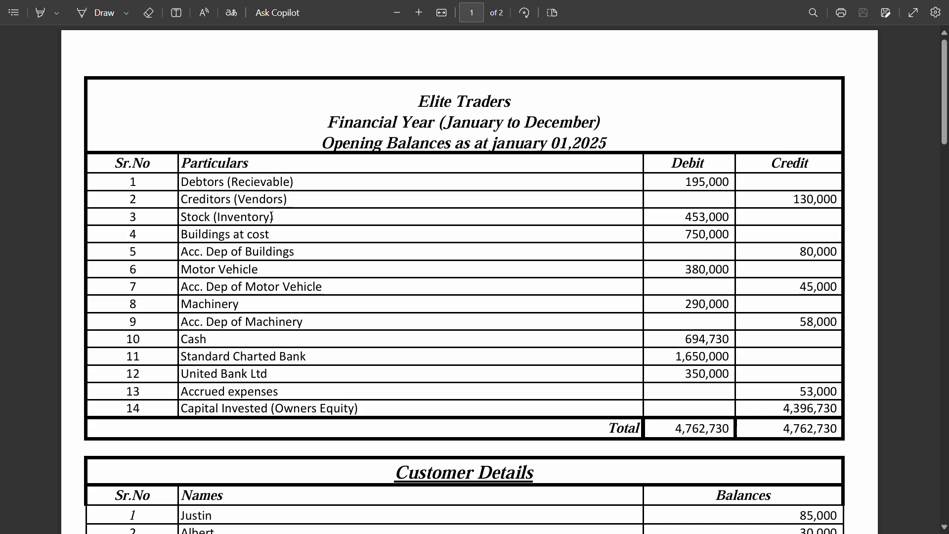
drag(188, 182, 267, 180)
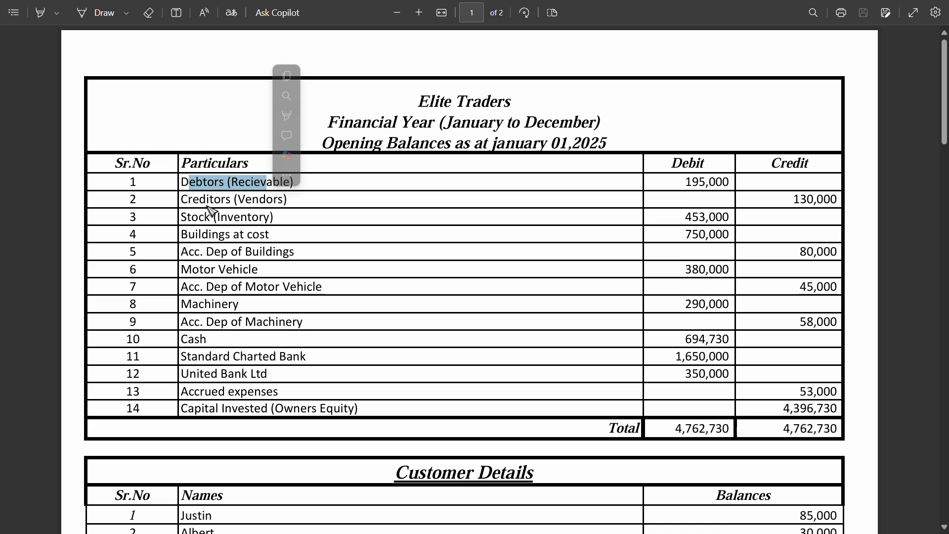
drag(199, 200, 253, 233)
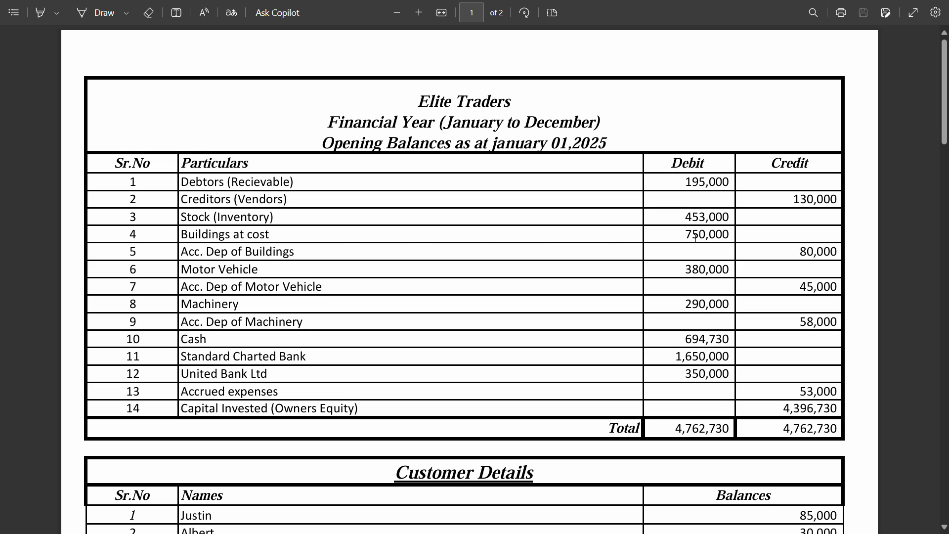
Look up the Buildings at cost balance in the PDF and enter 750,000 as its opening debit in Odoo's chart of accounts.
drag(732, 235, 686, 231)
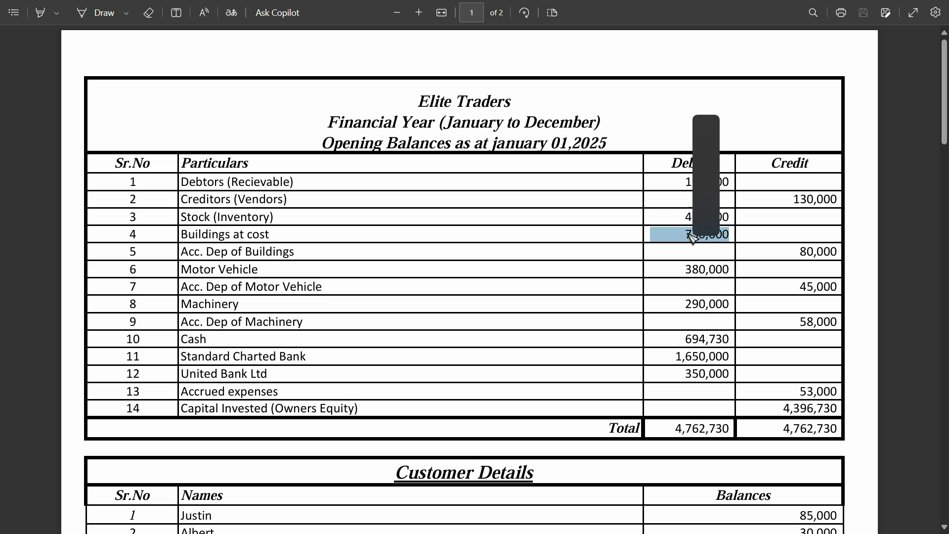
click(694, 234)
double_click(696, 236)
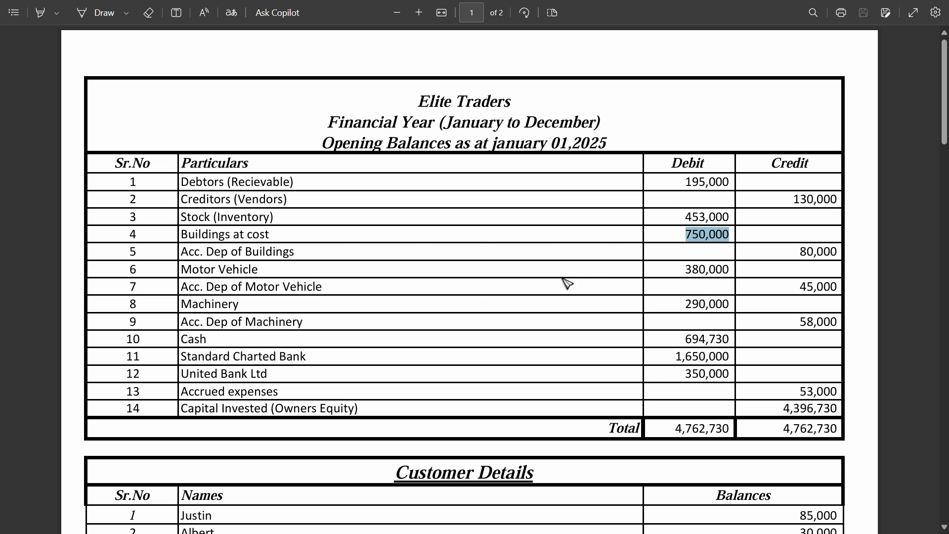
key(alt+Tab)
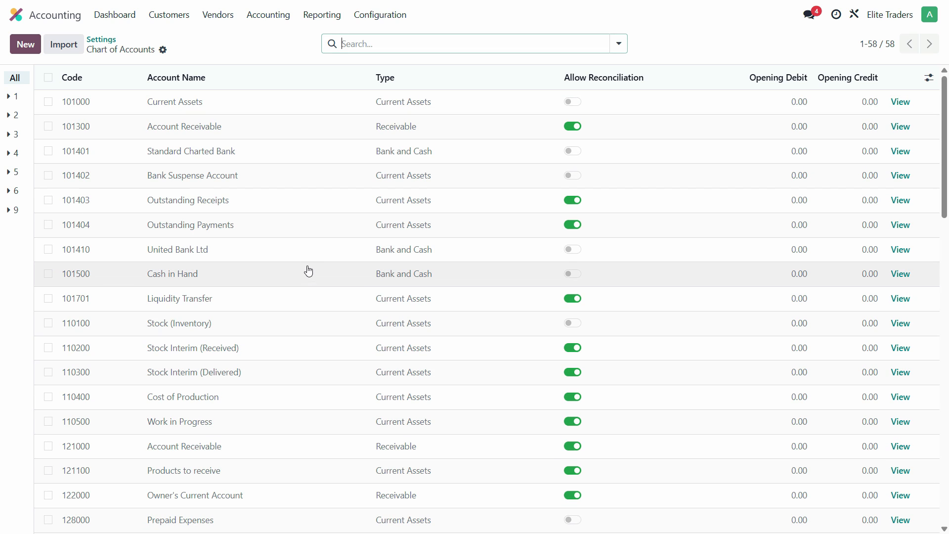
scroll(272, 231, down, 5)
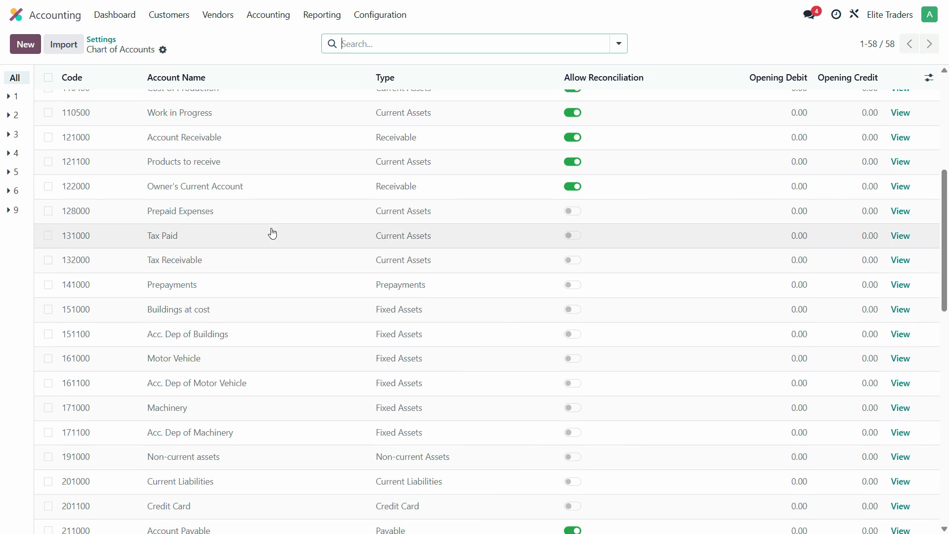
scroll(273, 234, down, 2)
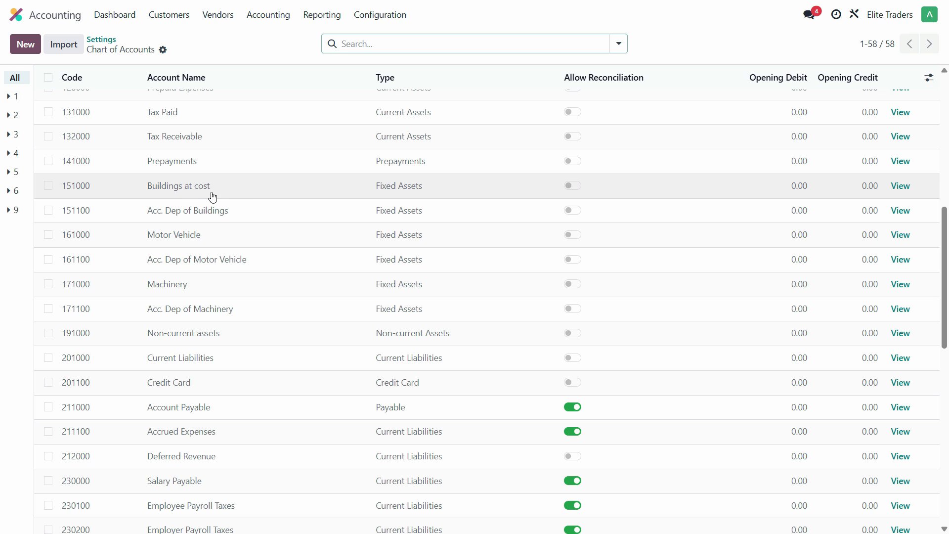
click(793, 191)
text(7500000)
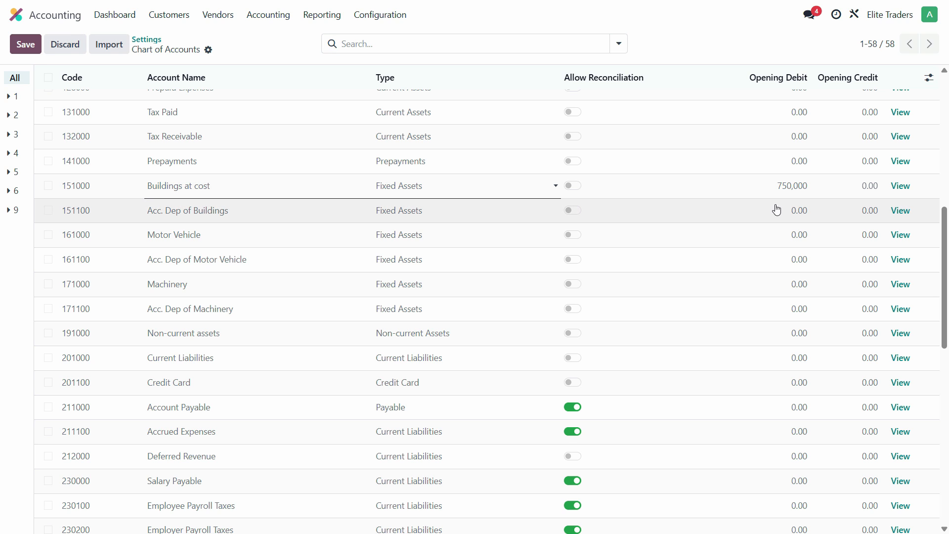
Look up the Acc. Dep of Buildings balance in the PDF and try to enter 80,000 as its opening credit in Odoo.
key(alt+Tab)
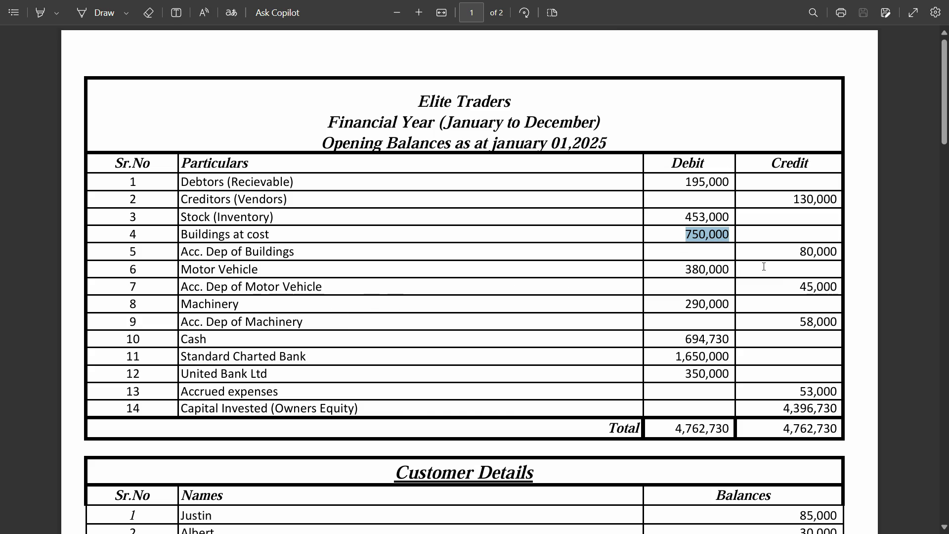
double_click(831, 251)
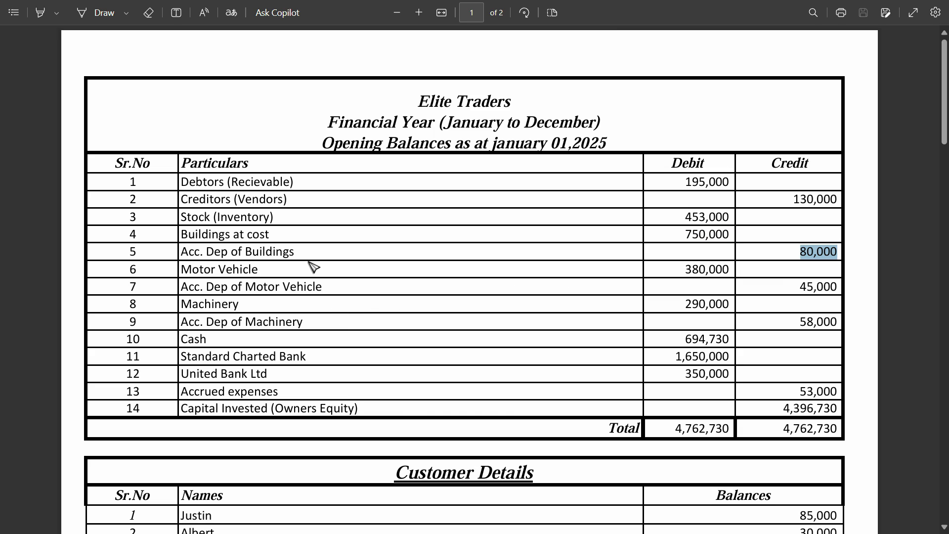
key(alt+Tab)
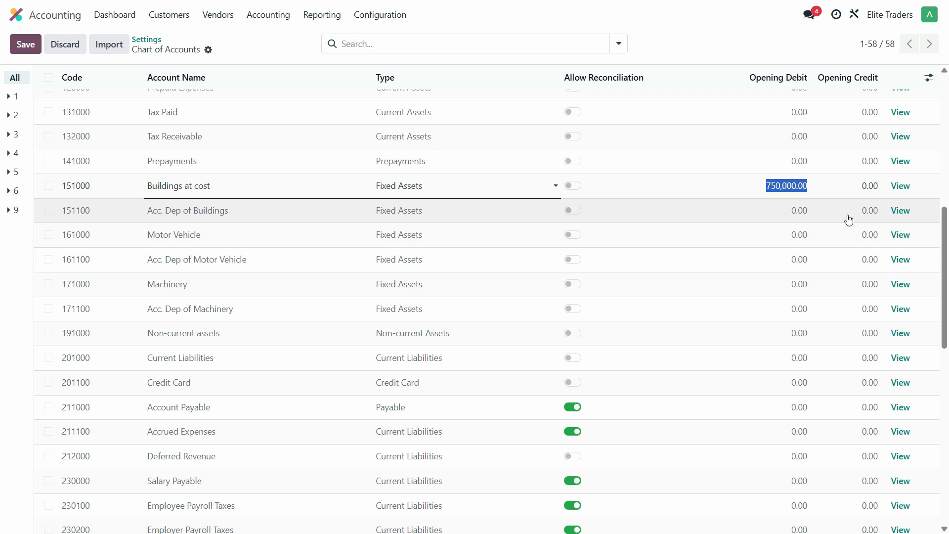
click(867, 213)
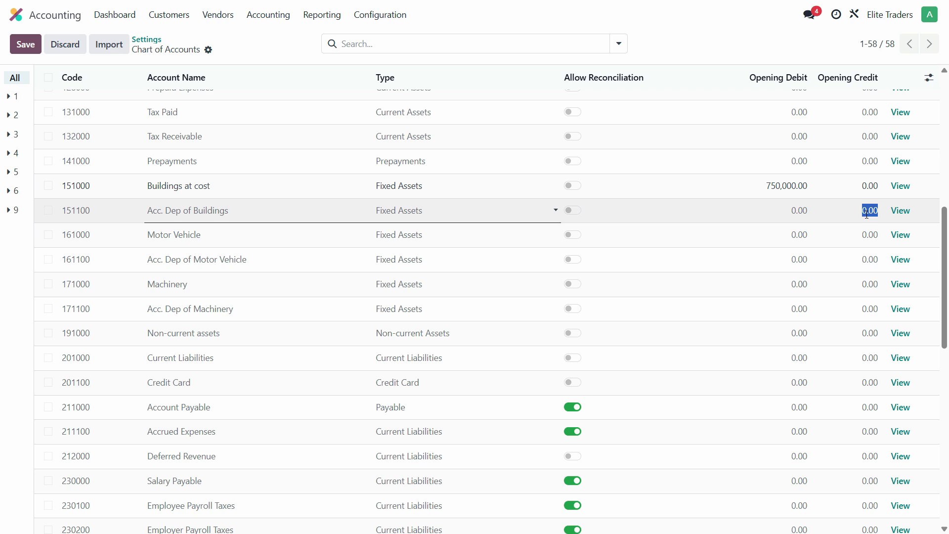
text(80,000)
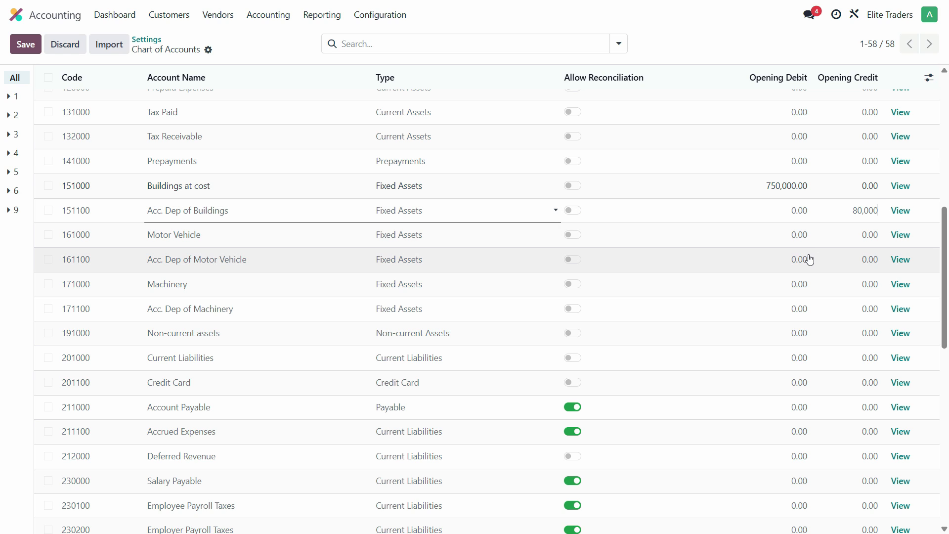
key(Tab)
Set the opening debit of the Motor Vehicle account to 380,000.
click(801, 241)
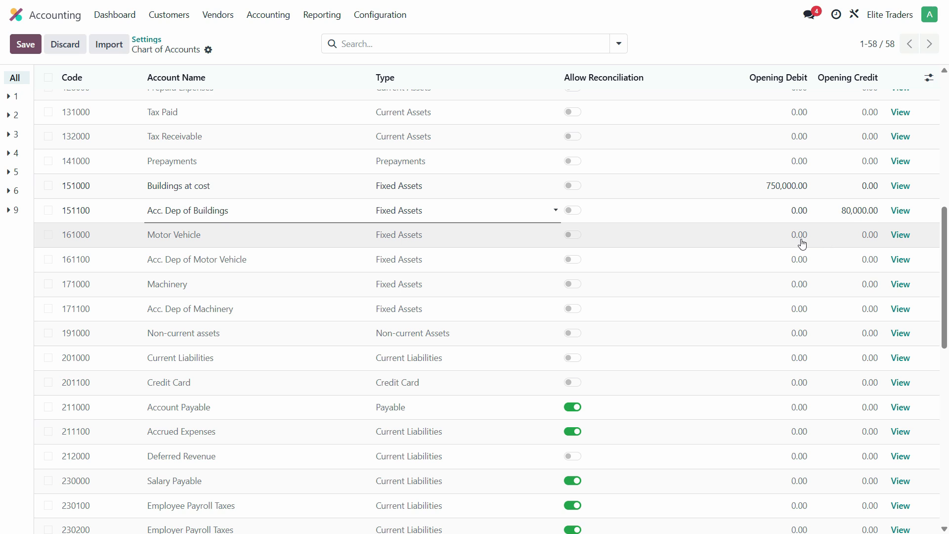
click(801, 239)
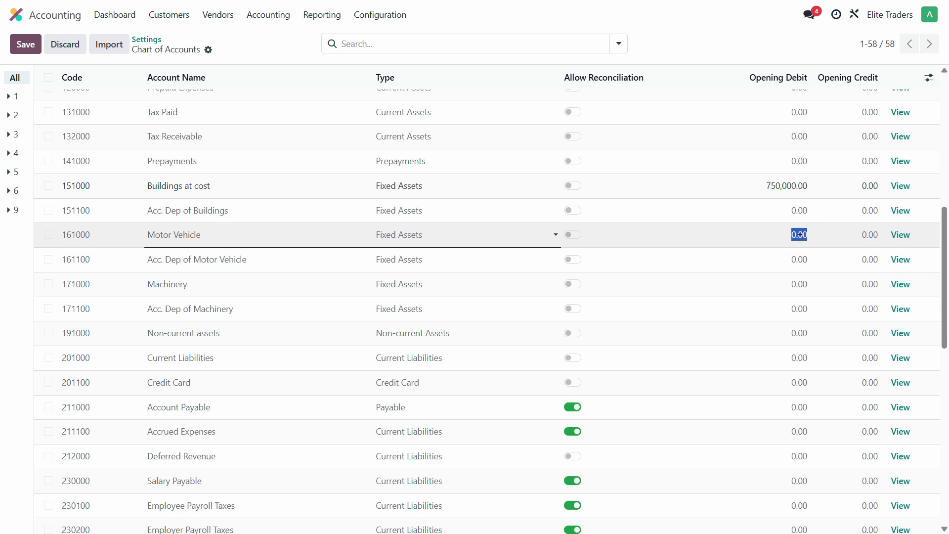
text(380,000)
key(Tab)
Copy the Acc. Dep of Motor Vehicle balance from the PDF and try to enter 45,000 as its opening credit in Odoo.
click(862, 264)
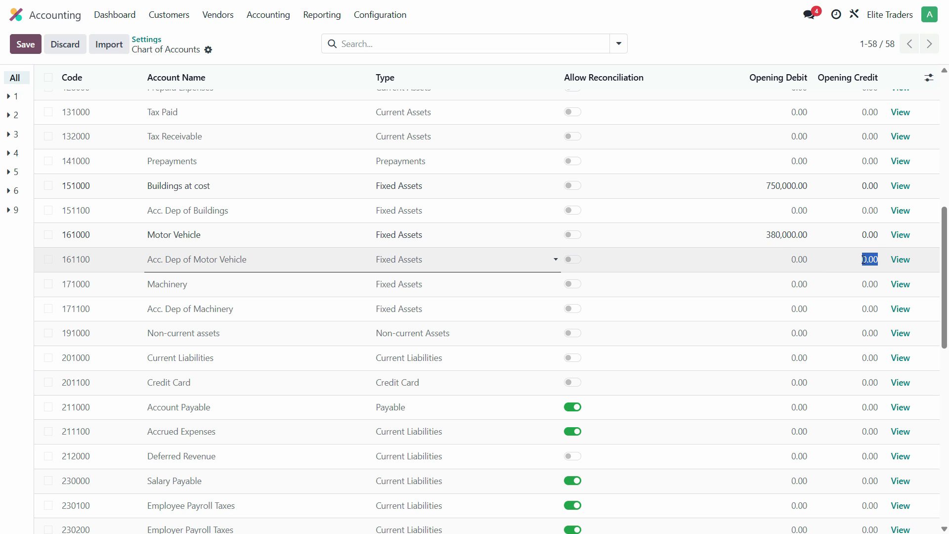
key(alt+Tab)
triple_click(816, 289)
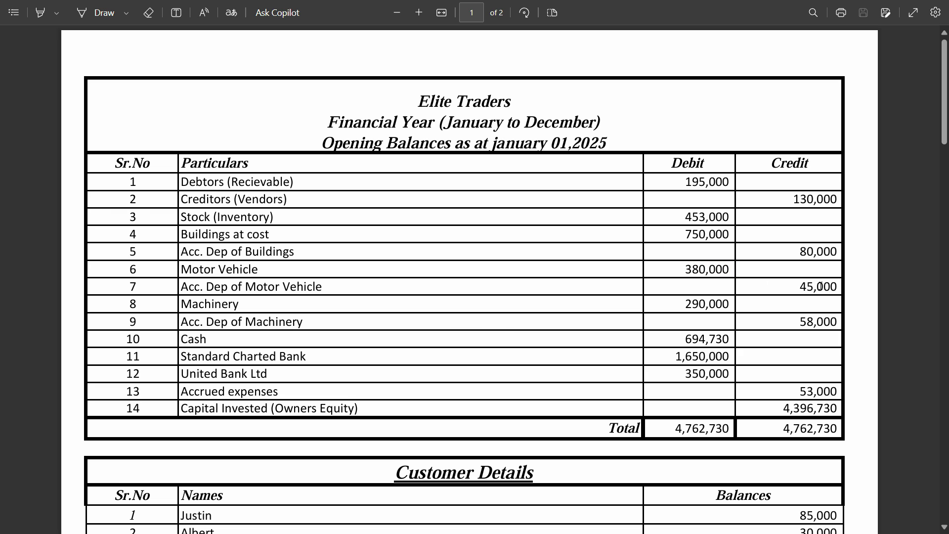
double_click(815, 288)
key(ctrl+c)
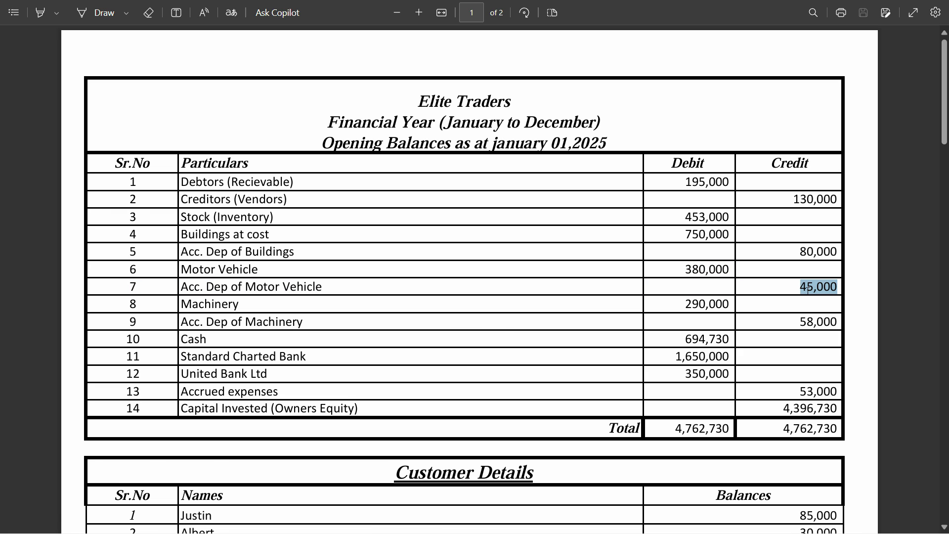
key(alt+Tab)
key(ctrl+v)
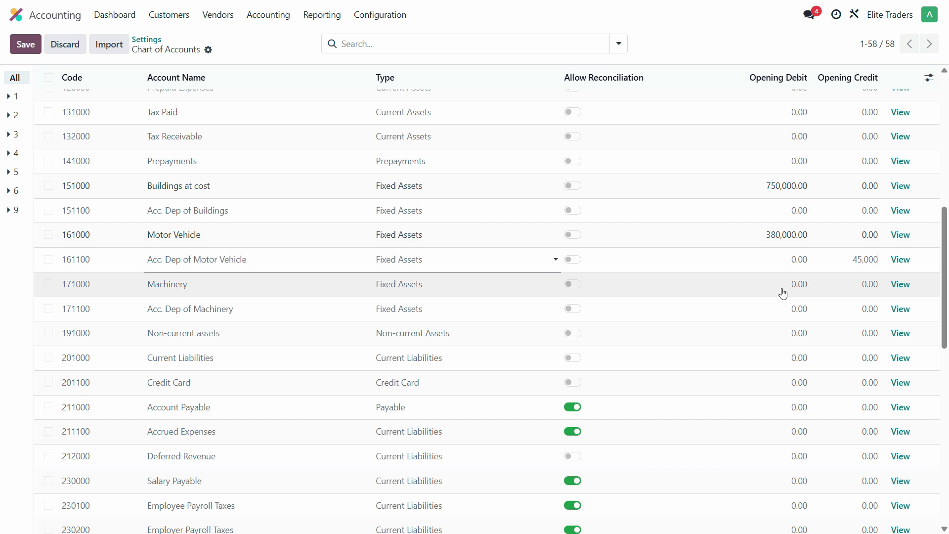
Copy the Machinery balance from the PDF and enter 290,000 as its opening debit in Odoo's chart of accounts.
key(alt+Tab)
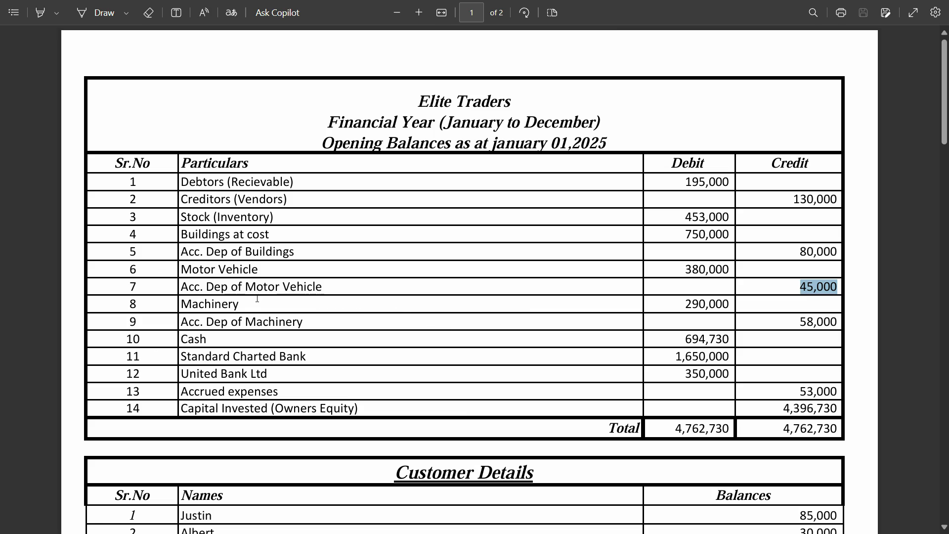
double_click(698, 305)
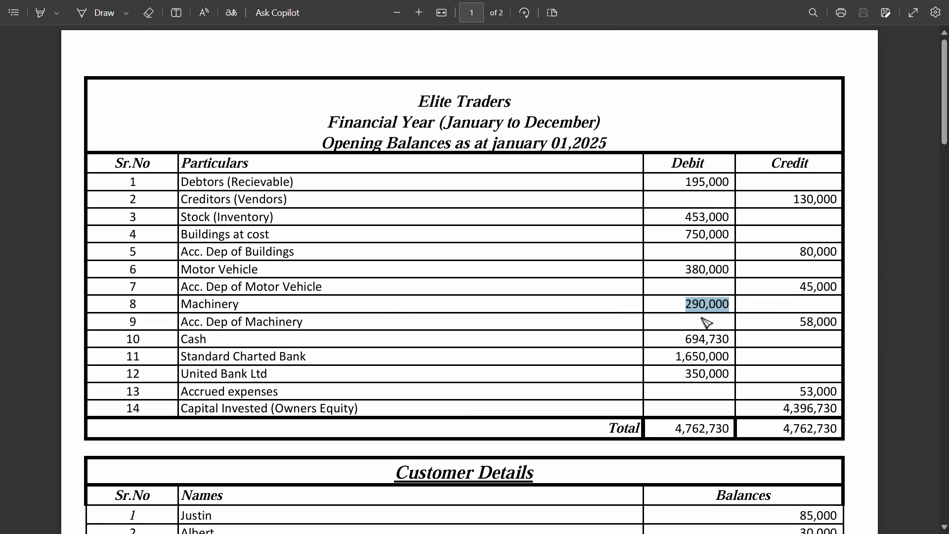
key(alt+Tab)
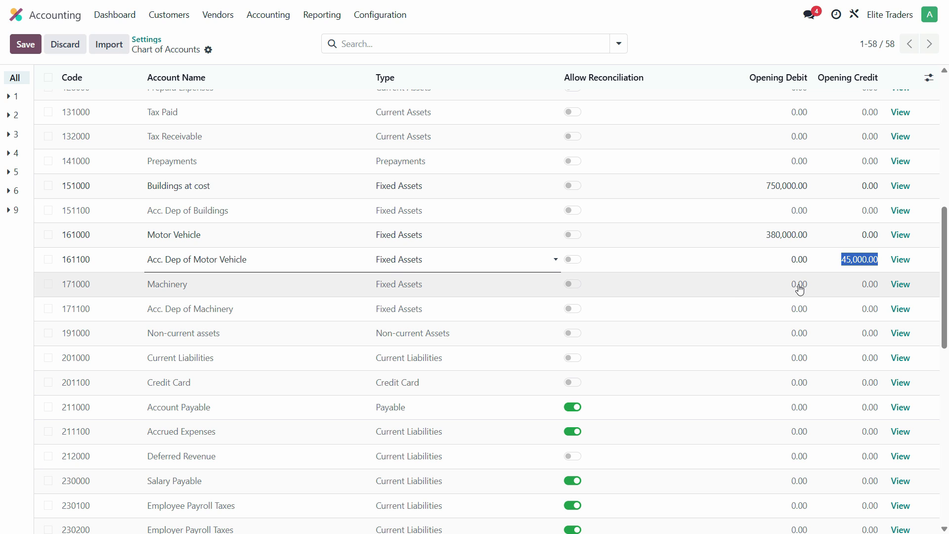
click(800, 289)
key(ctrl+v)
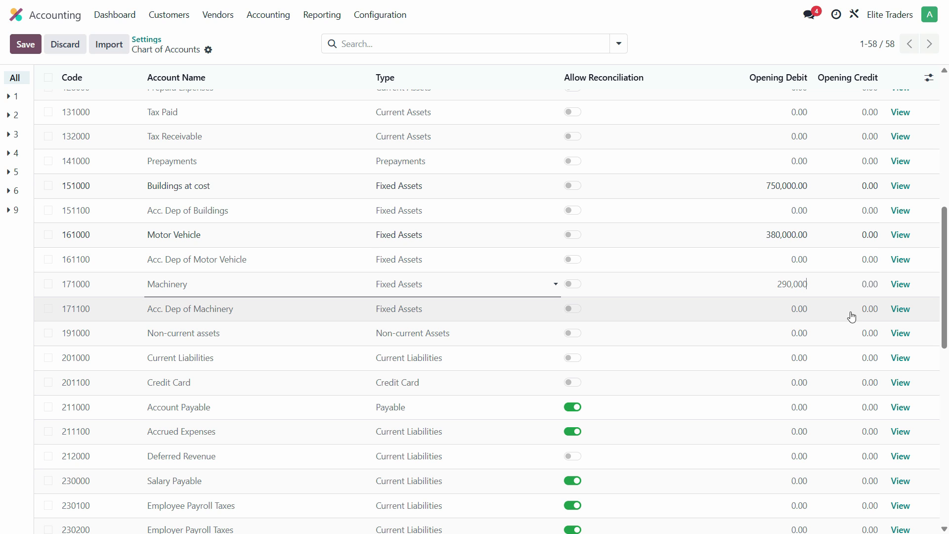
Copy the Acc. Dep of Machinery balance from the PDF and enter 58,000 as its opening credit in Odoo.
click(867, 314)
key(alt+Tab)
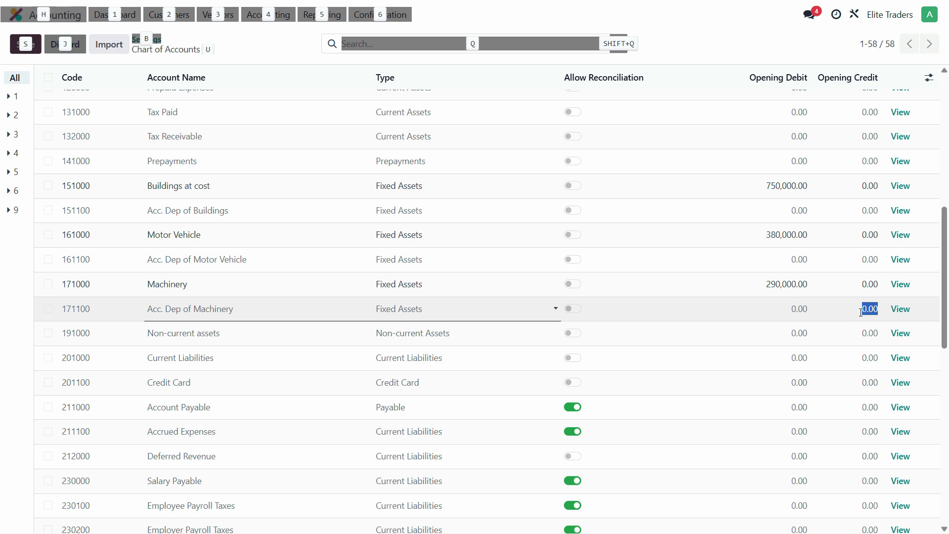
double_click(819, 321)
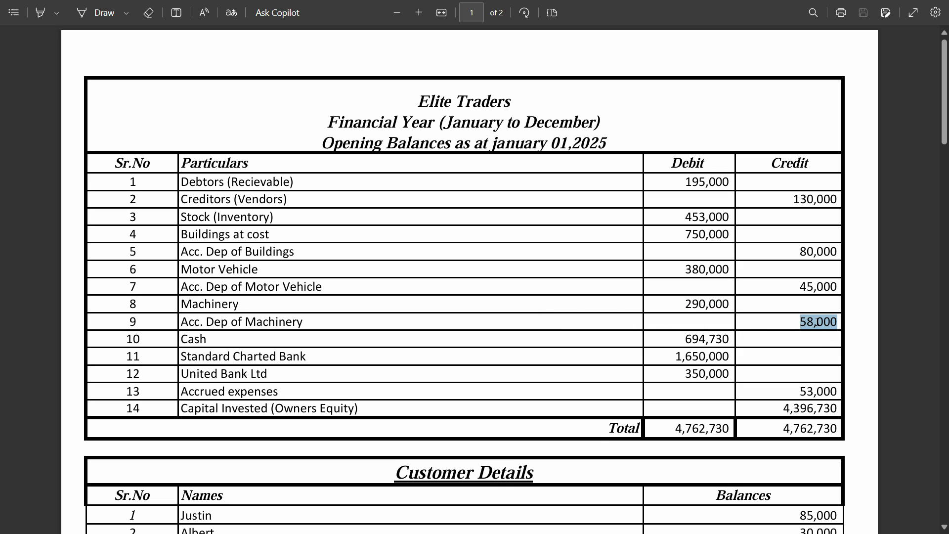
key(alt+Tab)
double_click(864, 312)
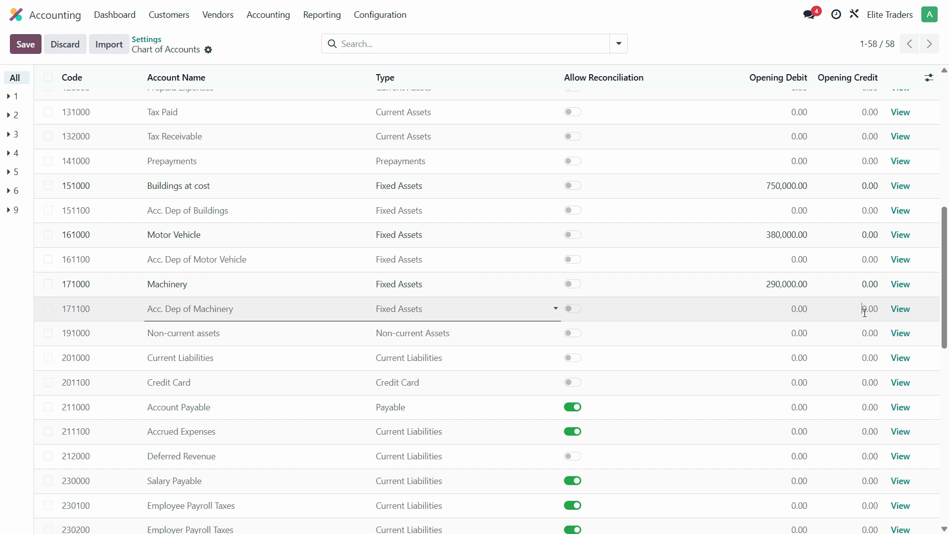
key(ctrl+v)
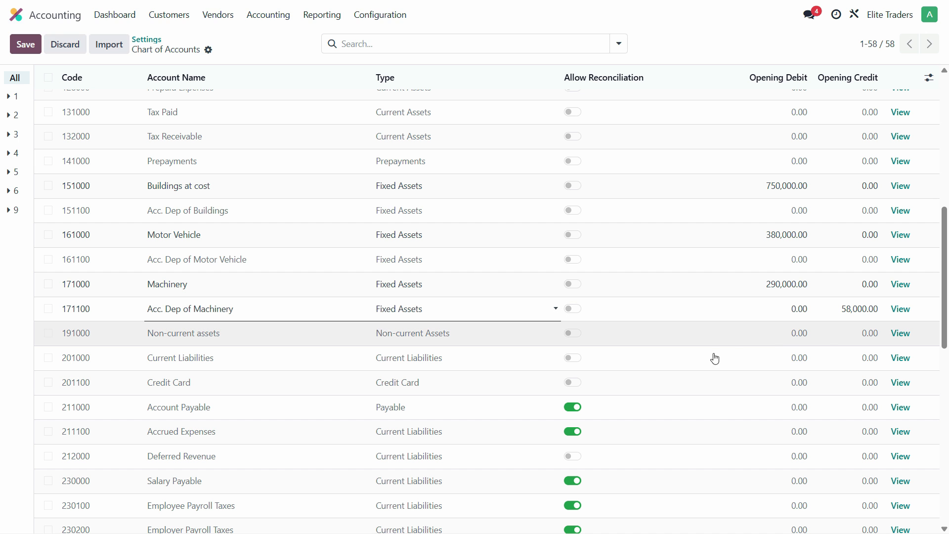
Copy the Cash balance from the PDF and enter 694,730 as the opening debit of the Cash in Hand account in Odoo.
key(alt+Tab)
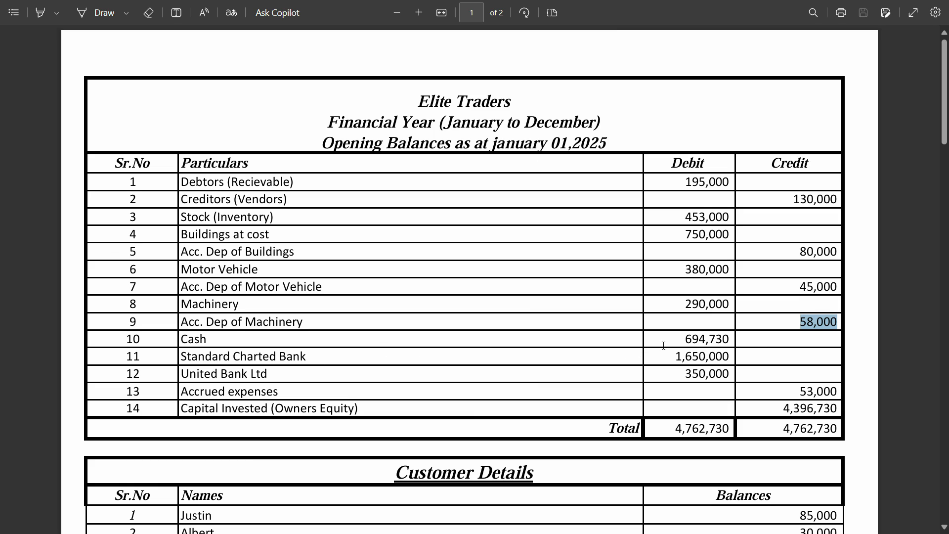
drag(731, 340, 684, 341)
key(alt+Tab)
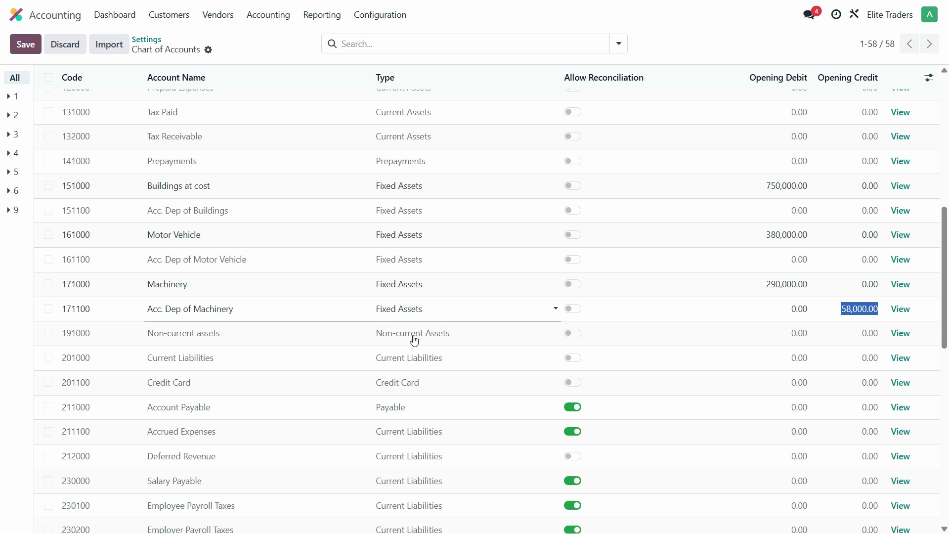
scroll(415, 341, up, 8)
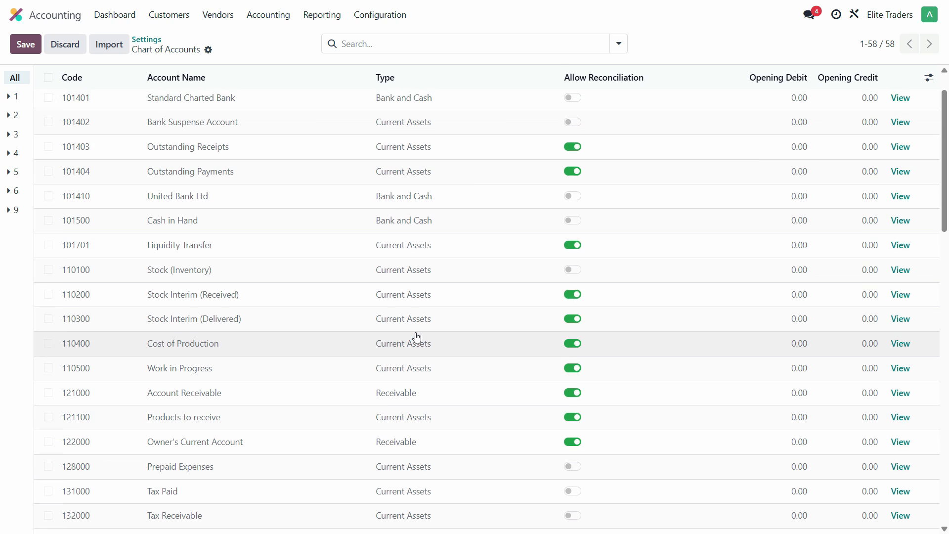
scroll(418, 338, up, 1)
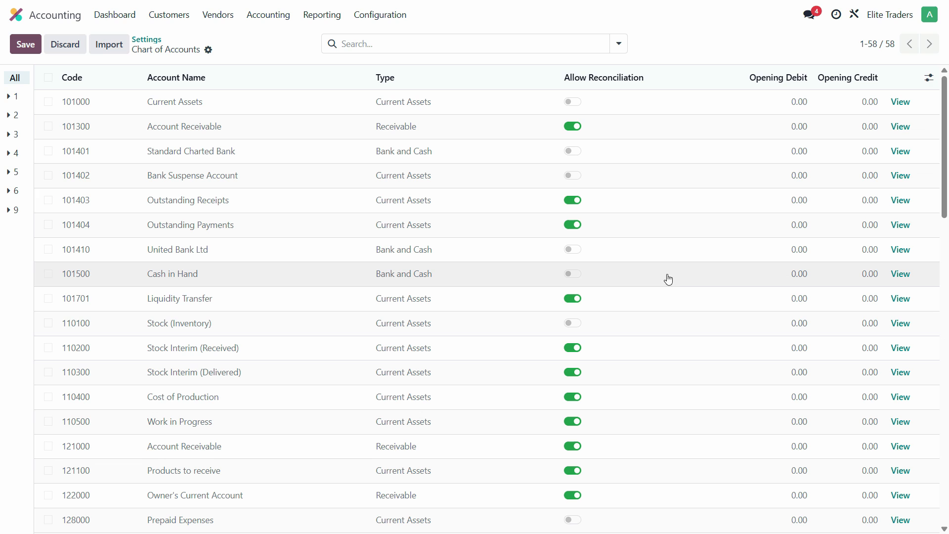
click(793, 280)
key(ctrl+v)
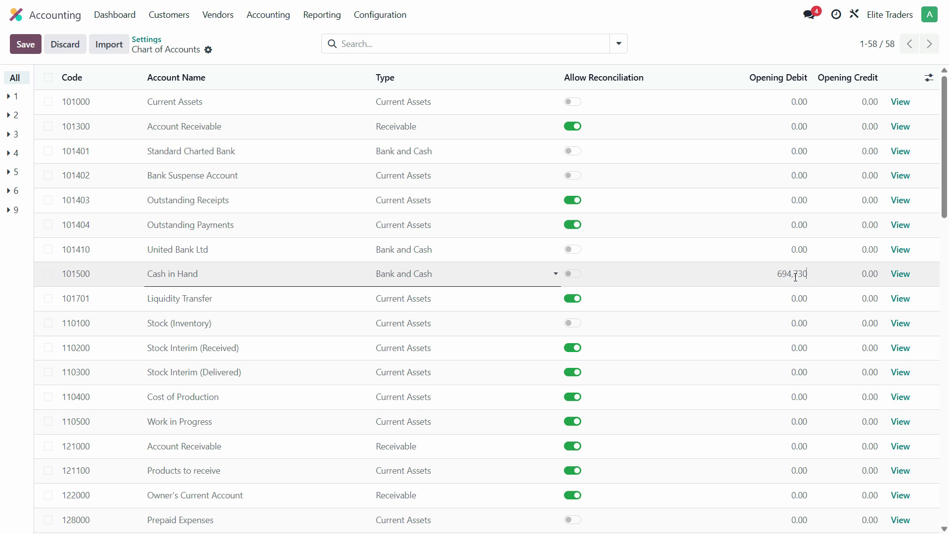
Copy the Standard Charted Bank balance from the PDF and enter 1,650,000 as its opening debit in Odoo.
key(alt)
key(alt+Tab)
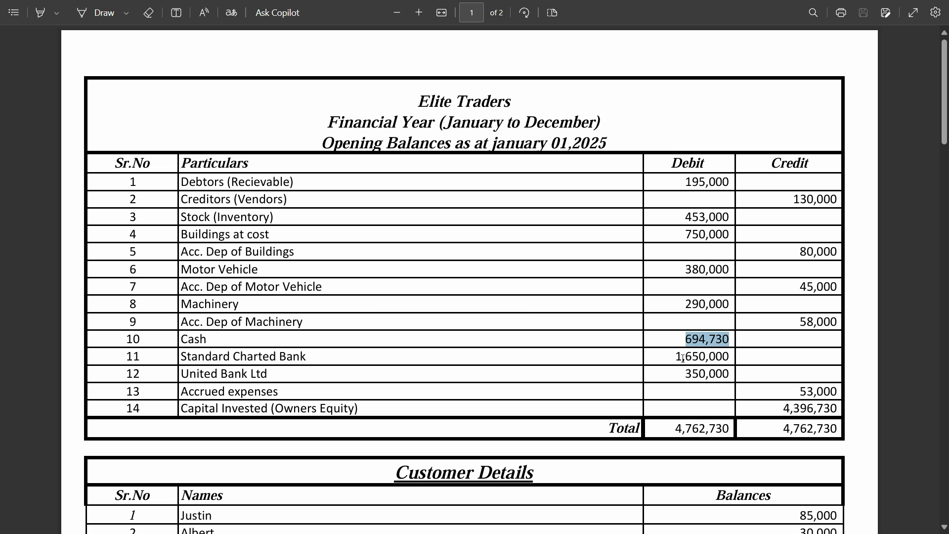
double_click(683, 358)
key(ctrl+c)
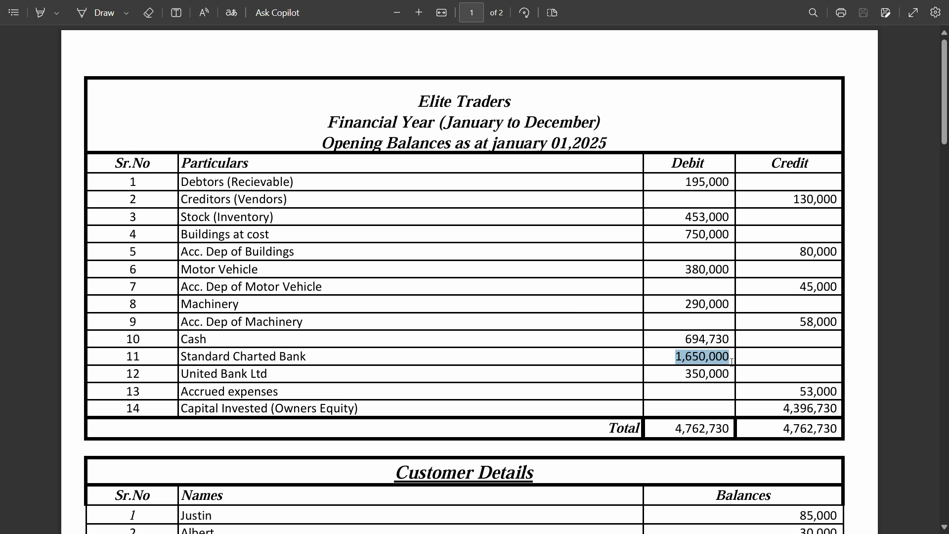
key(alt+Tab)
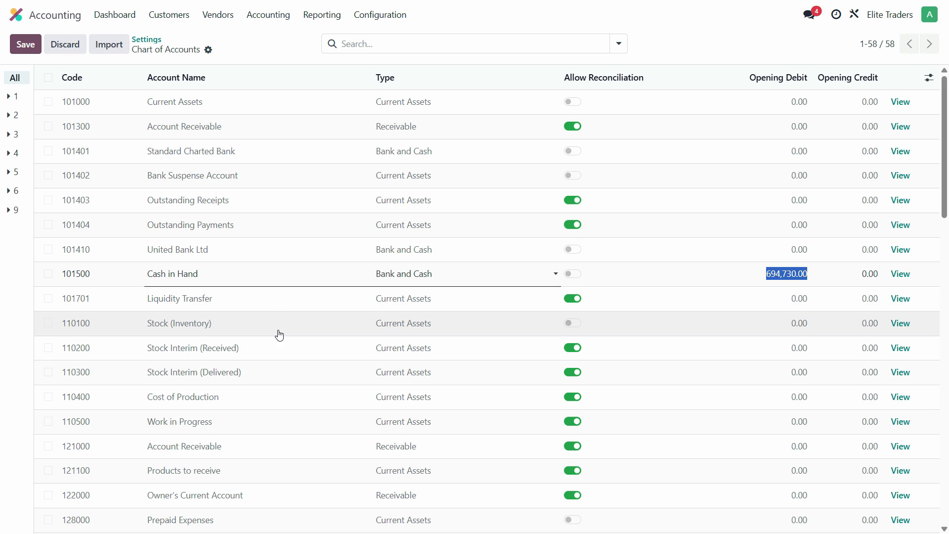
click(798, 156)
key(ctrl+v)
Copy the United Bank Ltd balance from the PDF and enter 350,000 as its opening debit in Odoo.
key(alt)
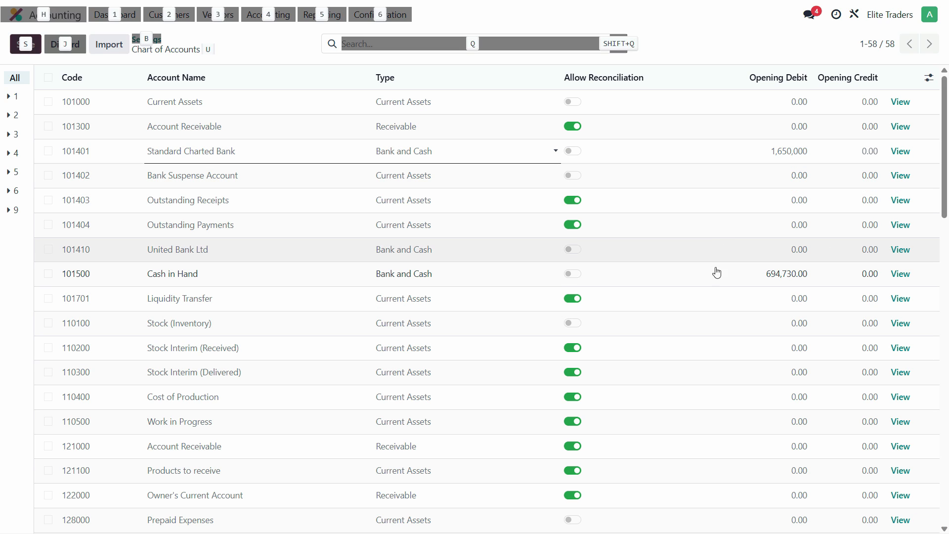
key(alt+Tab)
double_click(721, 372)
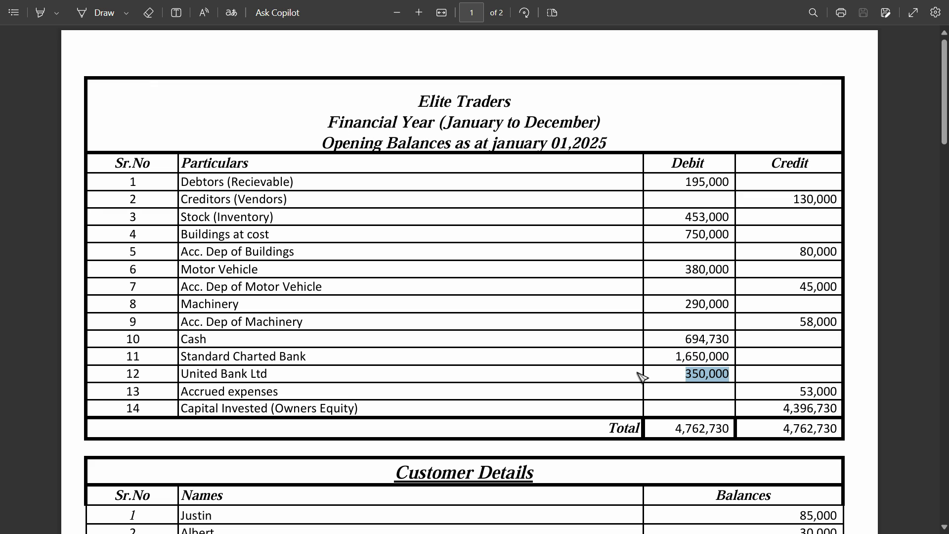
key(alt+Tab)
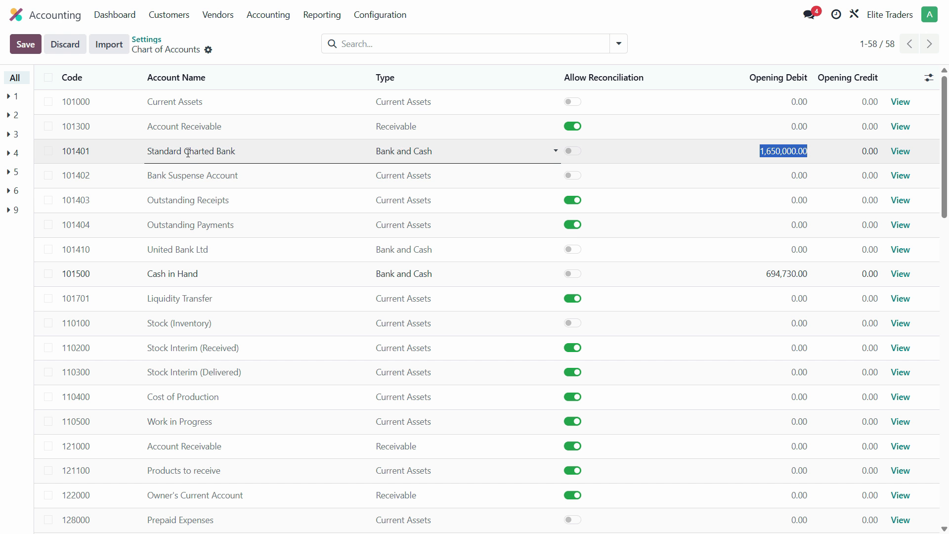
click(805, 258)
key(ctrl+v)
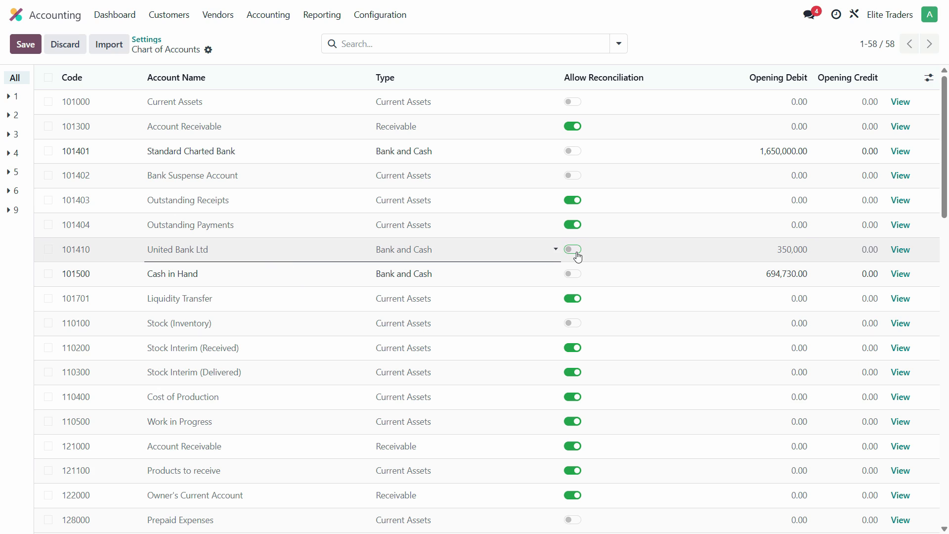
Allow reconciliation for the Cash in Hand and United Bank Ltd accounts.
click(429, 281)
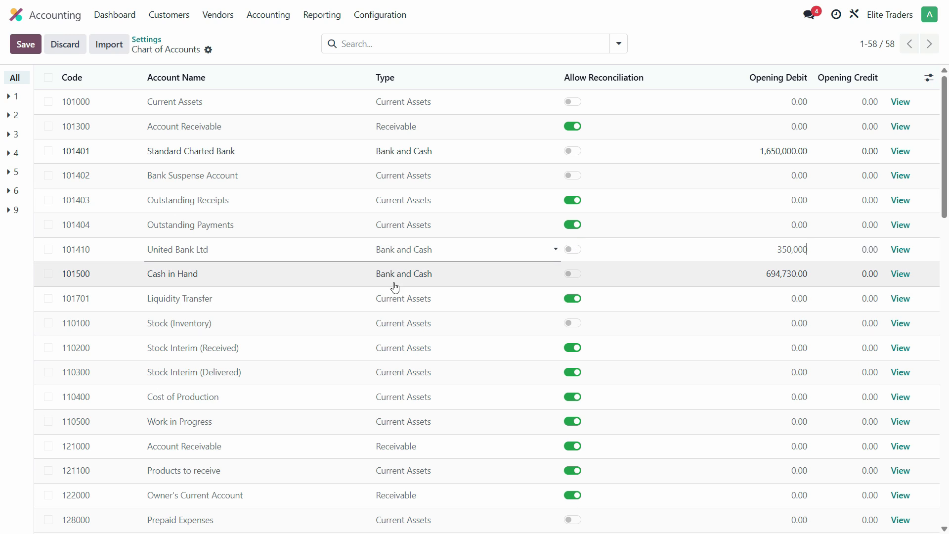
click(575, 276)
click(574, 250)
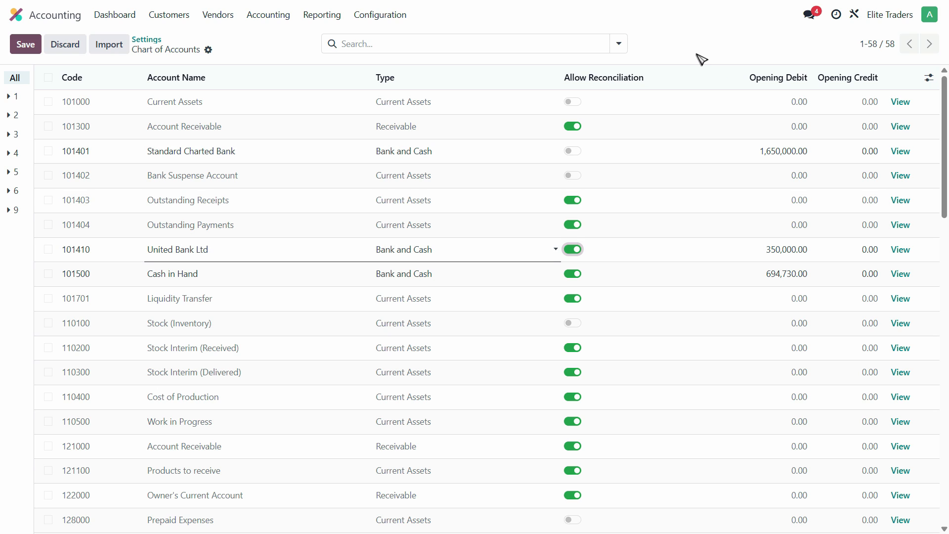
Copy the Accrued expenses balance from the PDF and enter 53,000 as the opening credit of the Accrued Expenses account in Odoo.
key(alt+Tab)
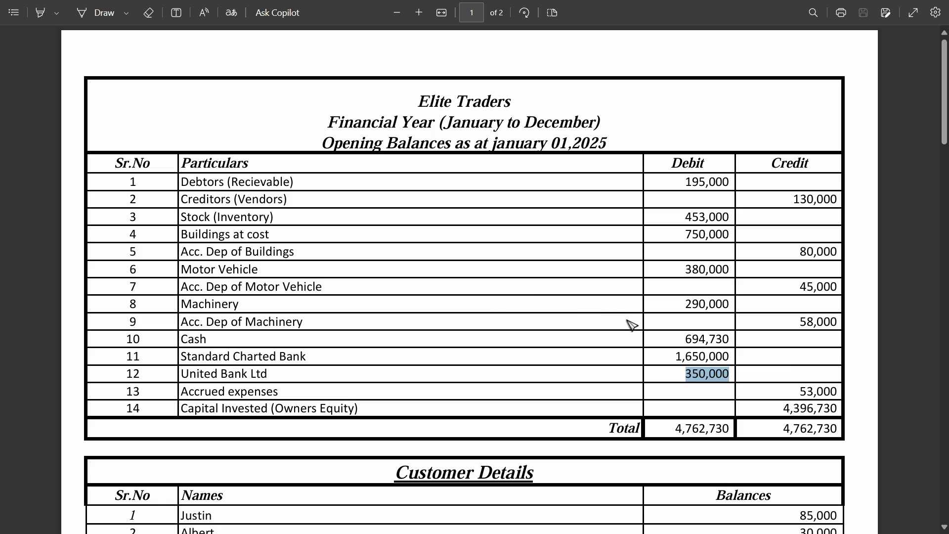
double_click(813, 390)
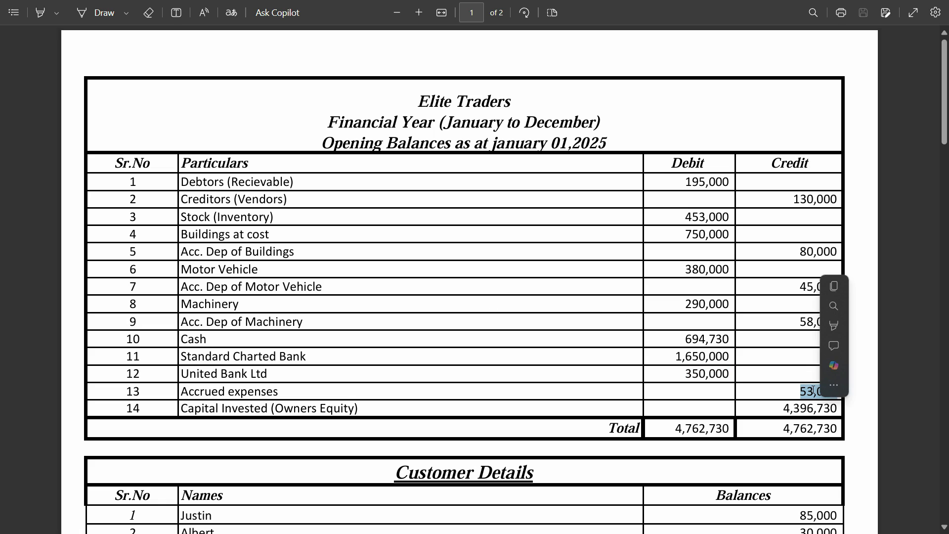
key(ctrl+c)
key(alt+Tab)
scroll(643, 370, down, 4)
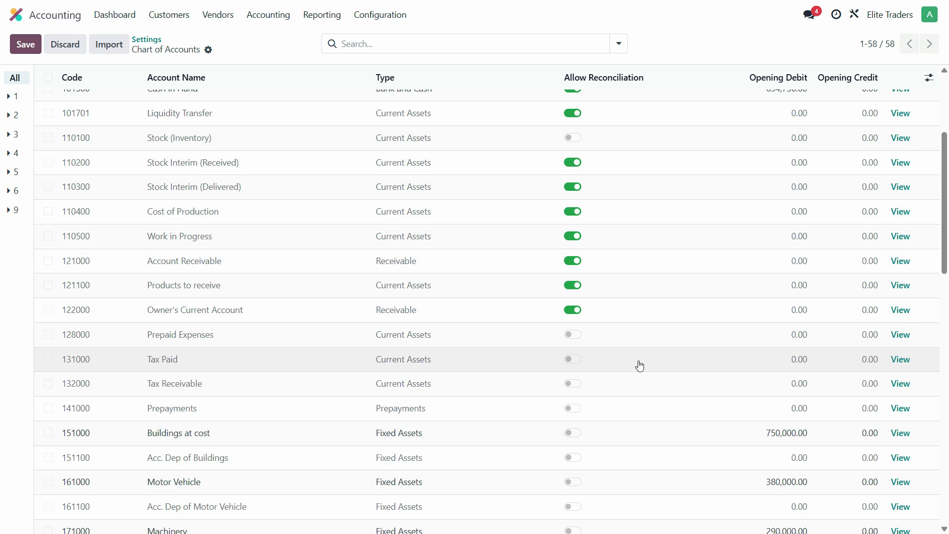
scroll(639, 365, down, 9)
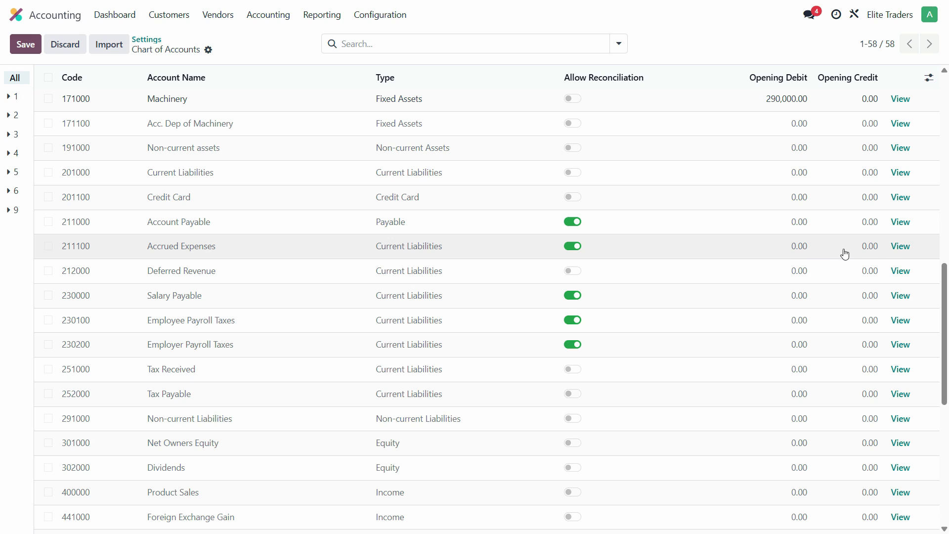
click(869, 247)
text(530000)
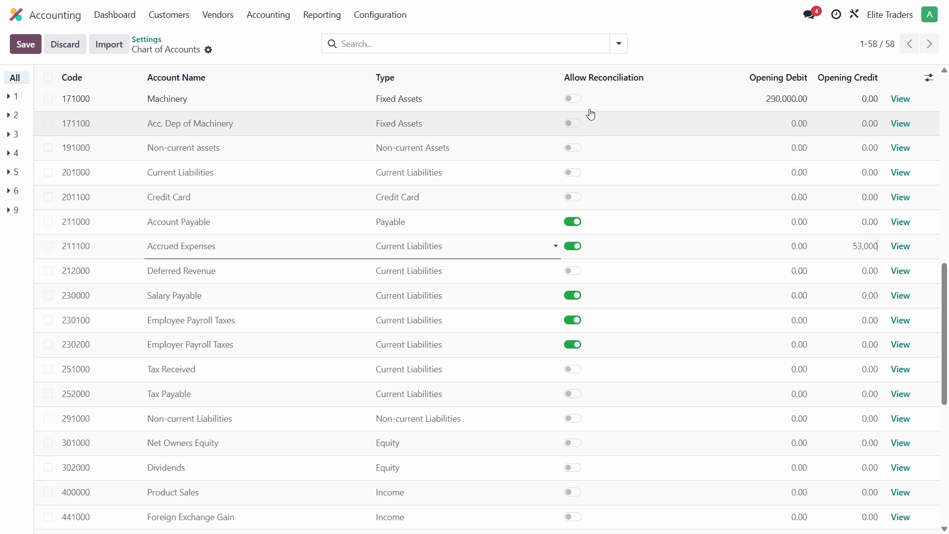
Re-enter 53,000 as the opening credit of Accrued Expenses and leave reconciliation allowed for that account.
click(575, 249)
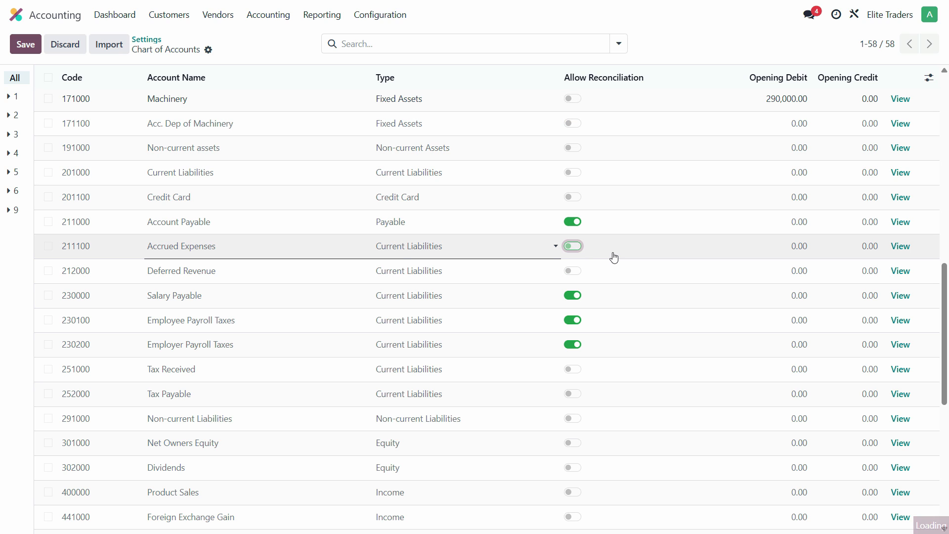
key(alt+Tab)
key(alt+Tab)
click(863, 247)
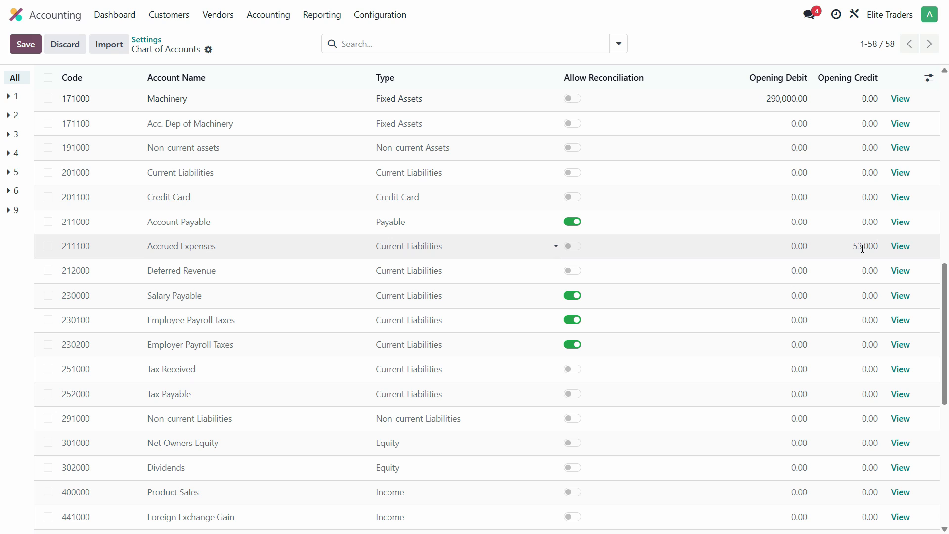
click(723, 253)
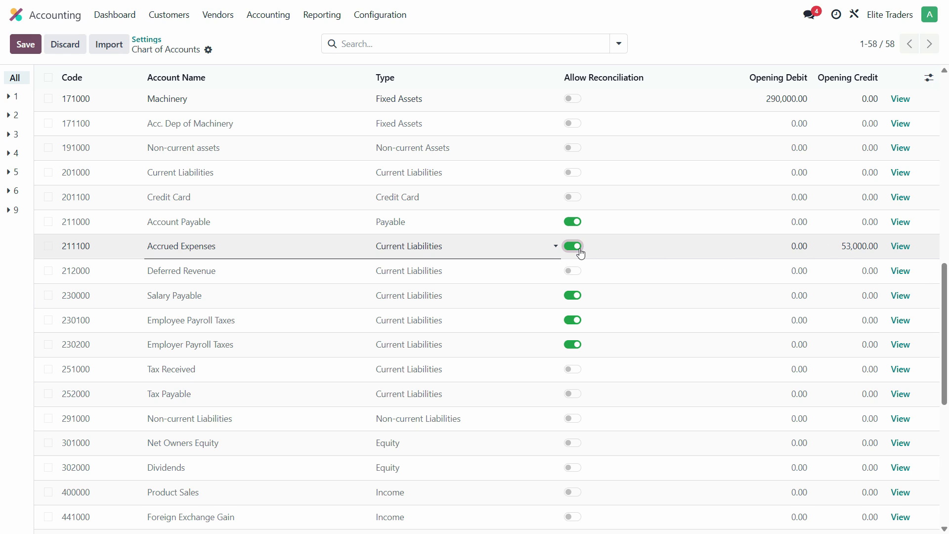
Copy the Capital Invested balance from the PDF, enter 4,396,730 as the opening credit of Net Owners Equity in Odoo, and save.
key(alt+Tab)
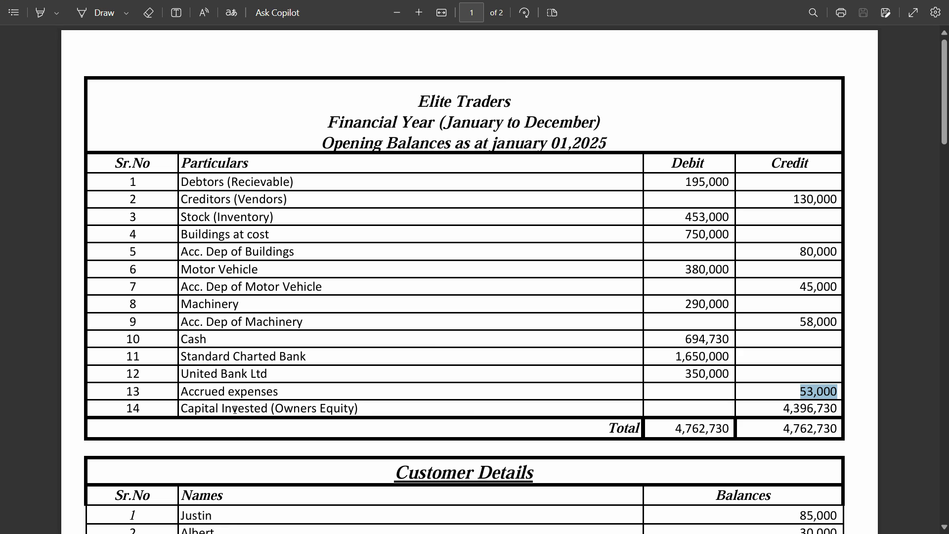
drag(841, 409, 784, 409)
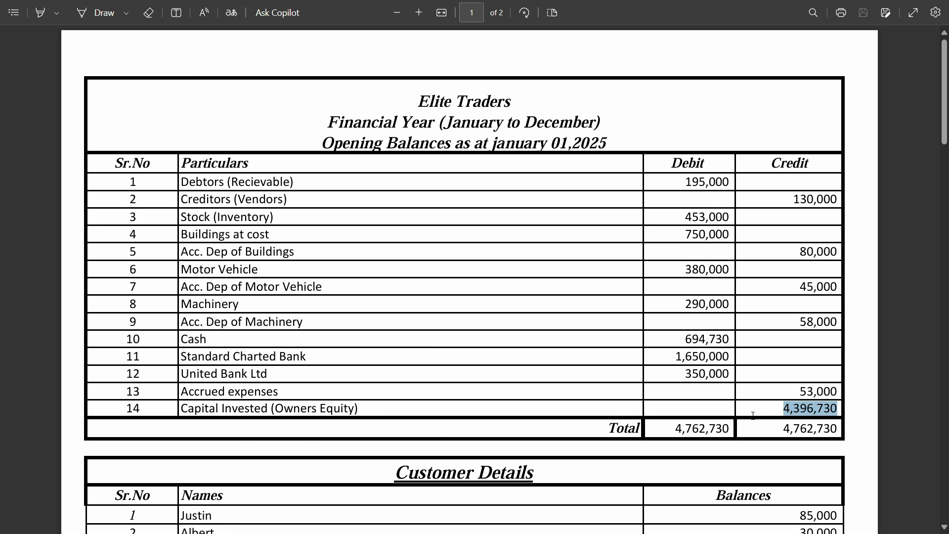
key(alt+Tab)
scroll(365, 390, up, 5)
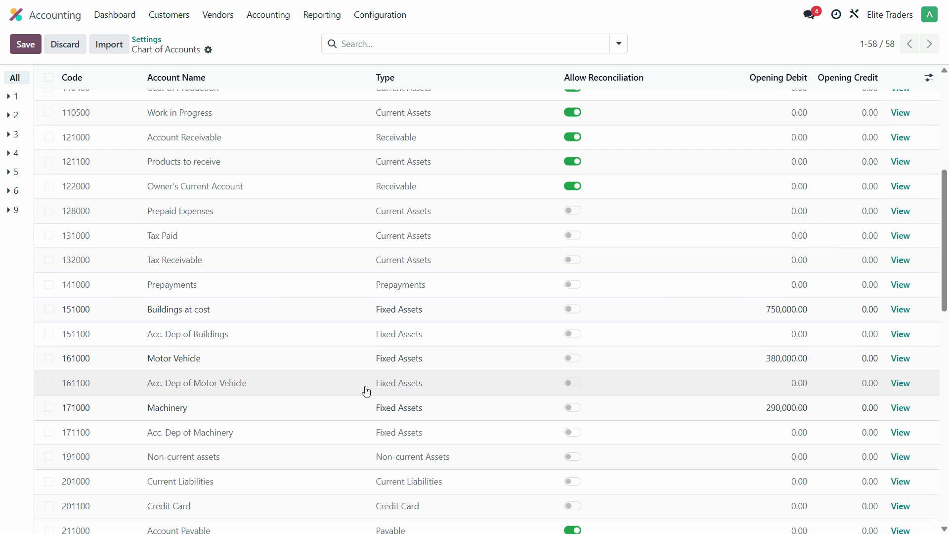
scroll(367, 392, up, 3)
scroll(364, 392, down, 6)
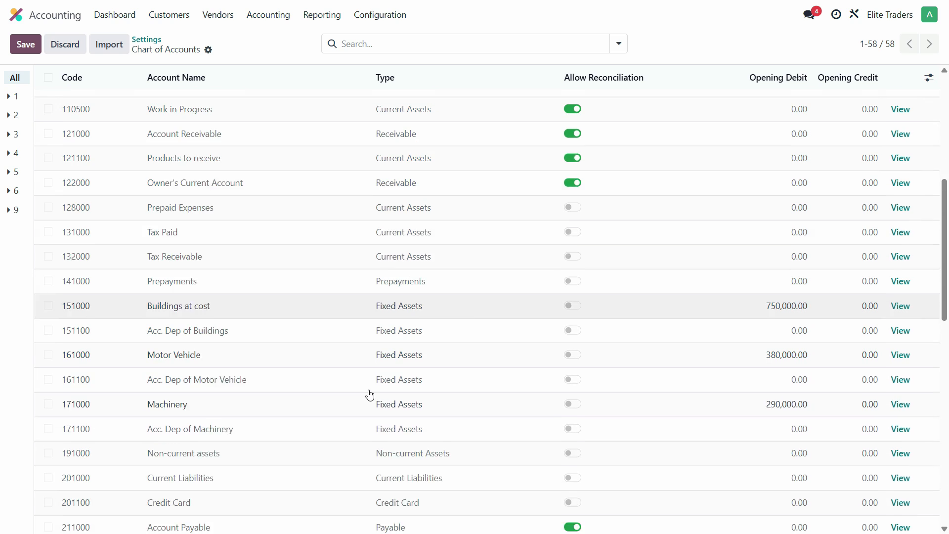
scroll(102, 307, down, 10)
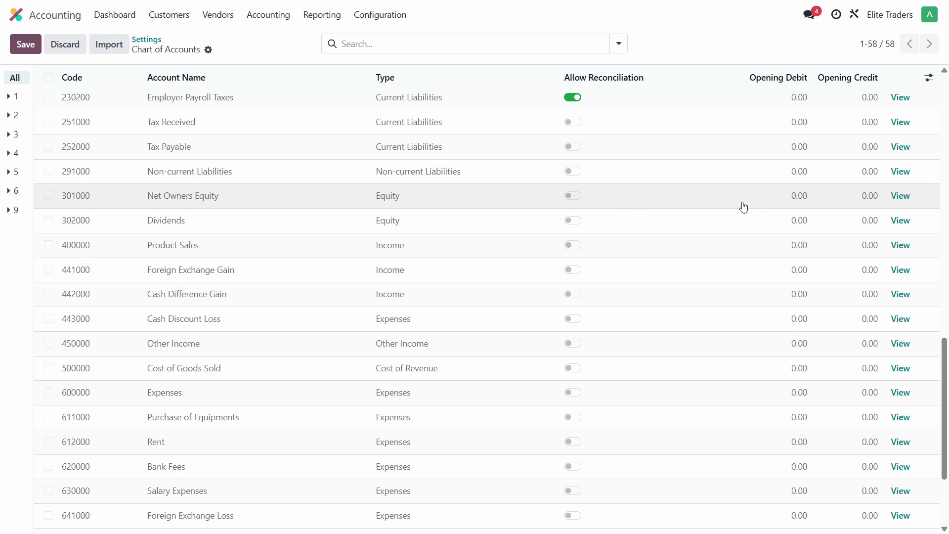
click(864, 200)
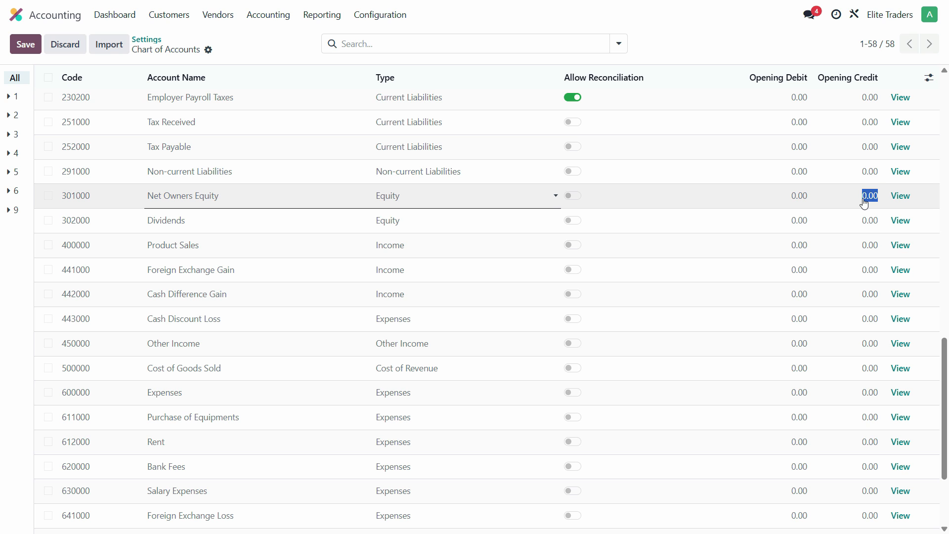
key(ctrl+v)
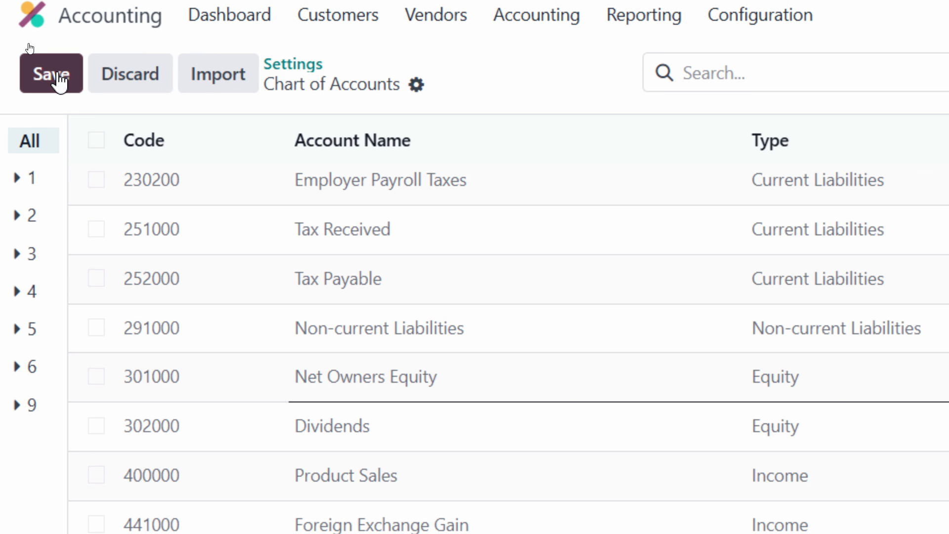
click(54, 76)
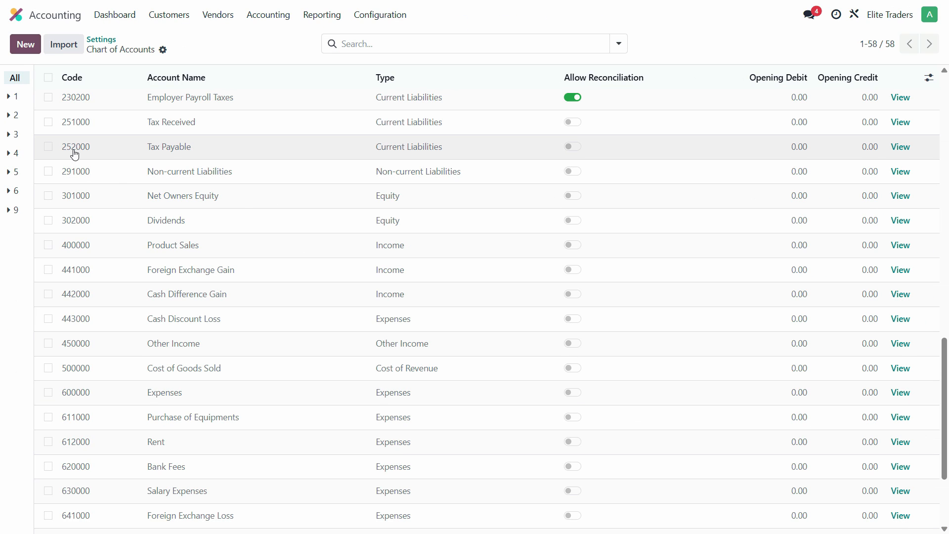
Open the regular Chart of Accounts list and view the Standard Charted Bank account's record to check its balance.
scroll(499, 252, up, 18)
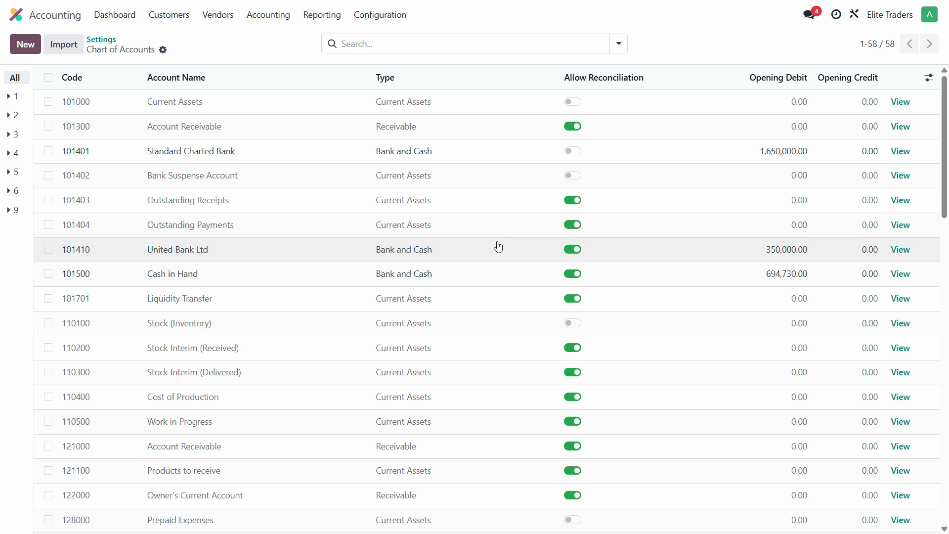
click(383, 21)
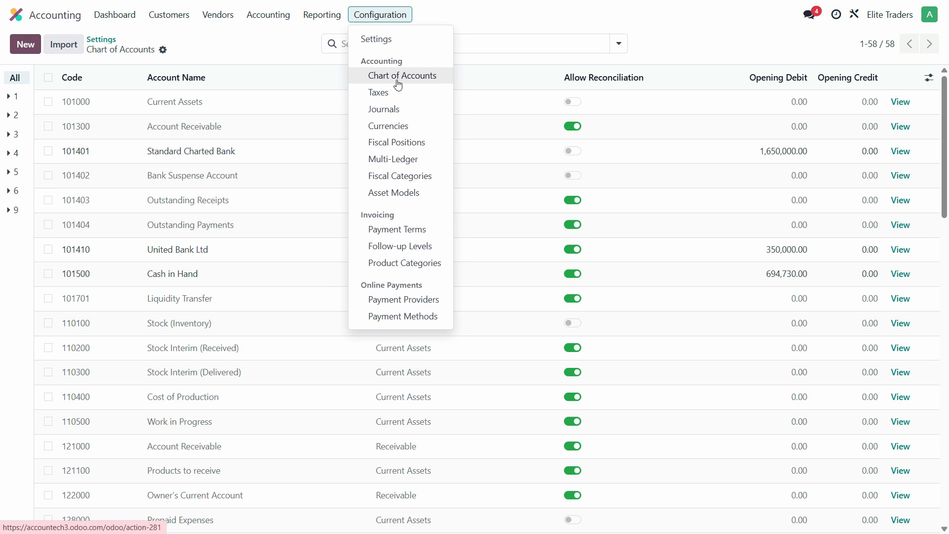
click(436, 82)
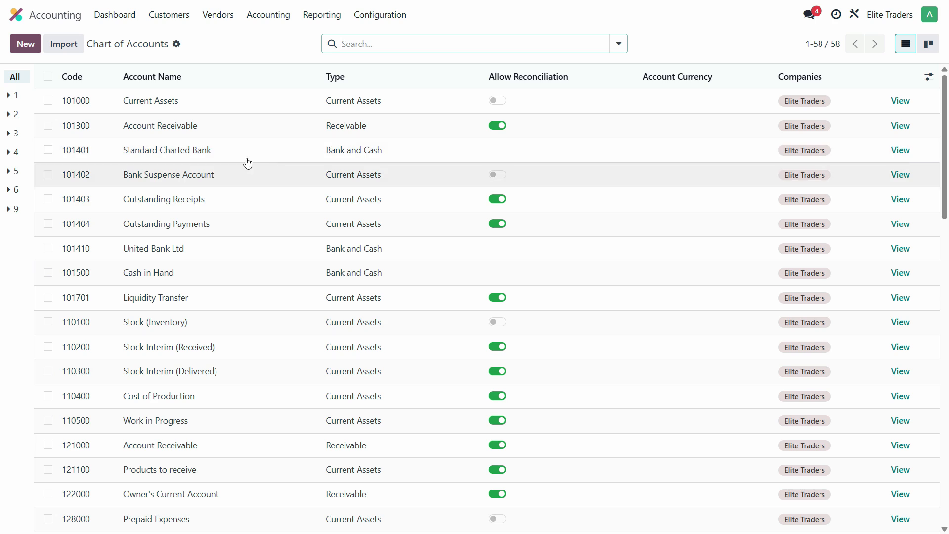
click(900, 150)
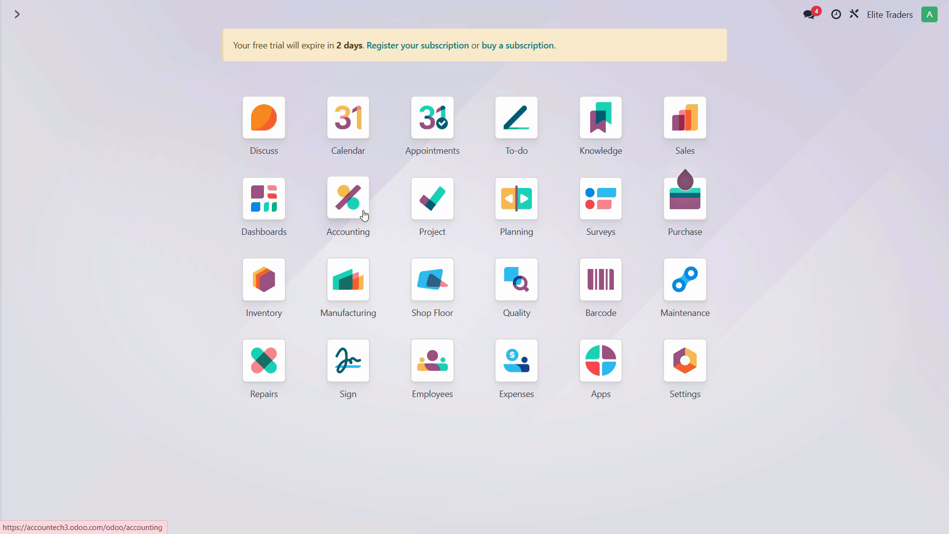
Go to the Accounting dashboard and remove its Favorites filter to show all journals.
click(362, 213)
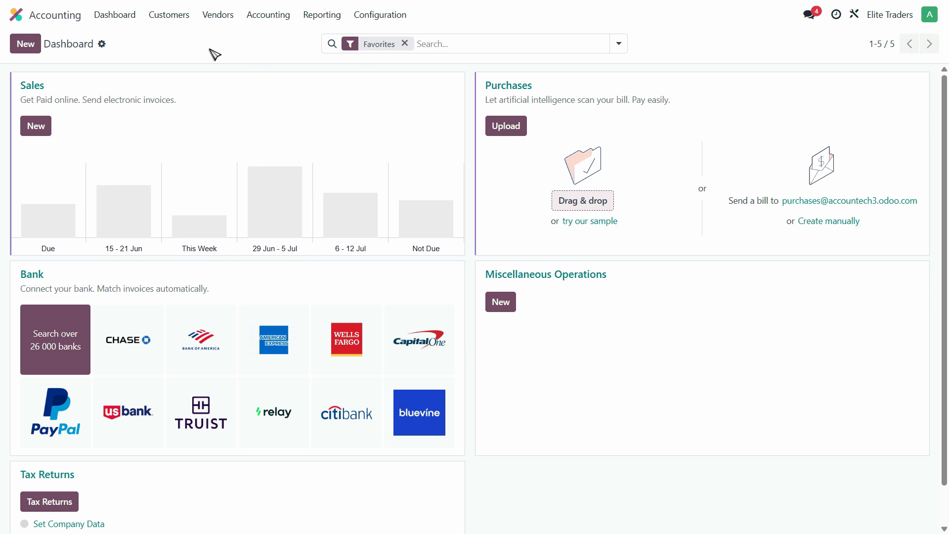
click(406, 44)
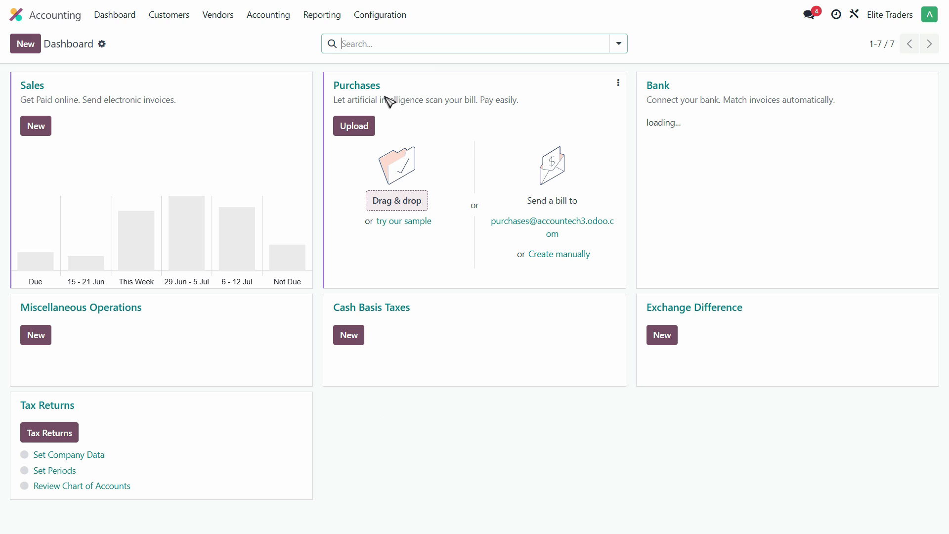
click(379, 16)
click(452, 13)
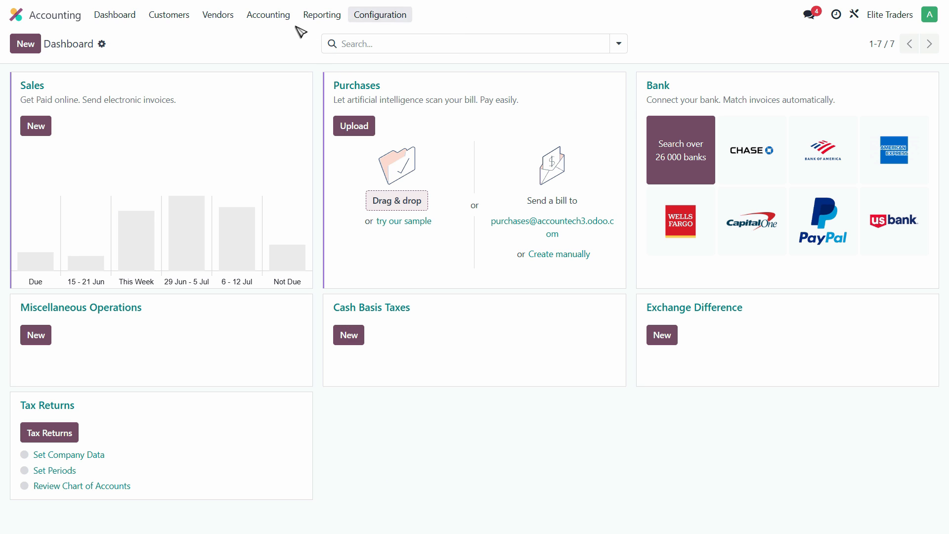
Open the journal entries list without the Posted filter and review the lines of the draft Opening Journal Entry.
click(268, 16)
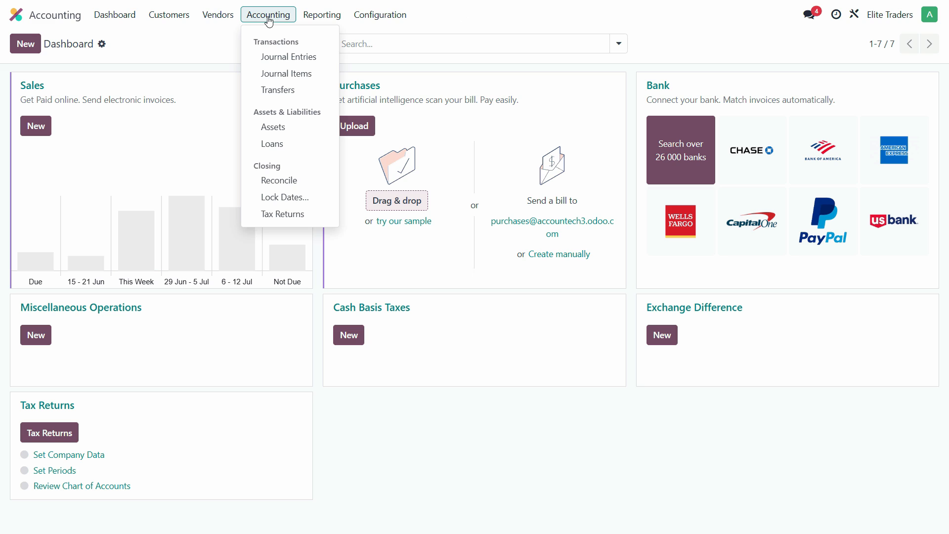
click(270, 59)
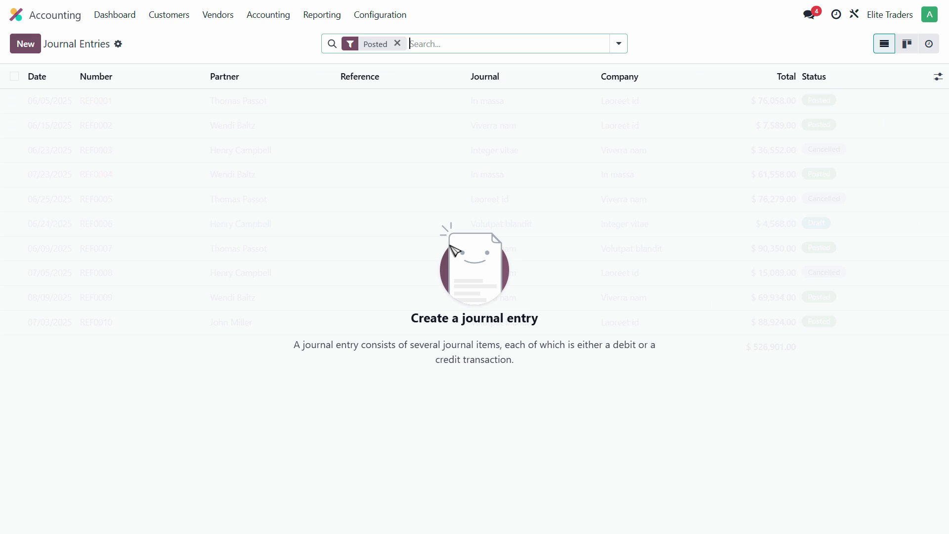
click(397, 43)
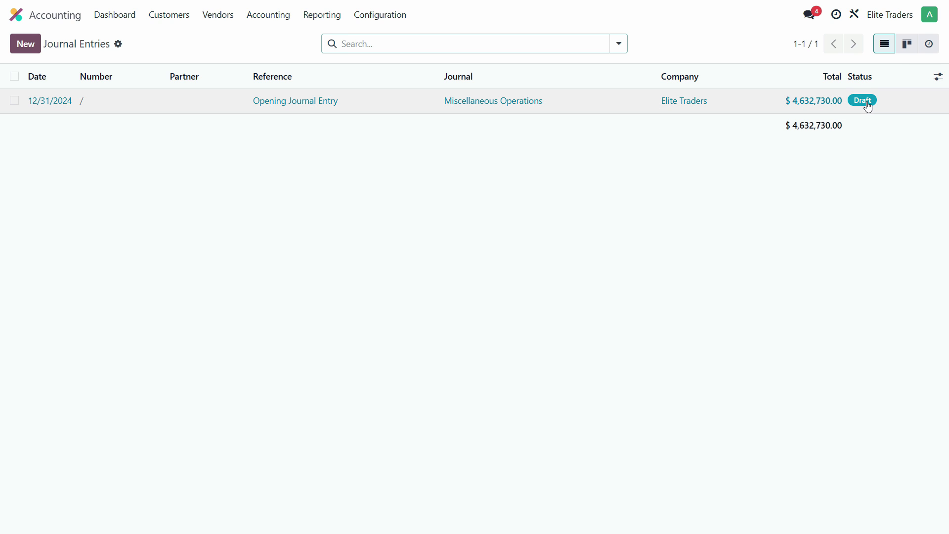
click(125, 106)
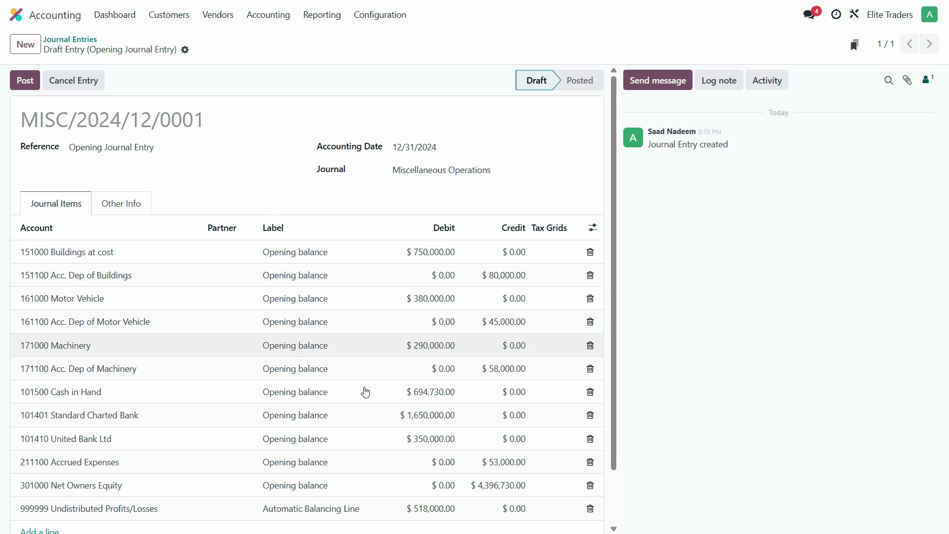
scroll(364, 420, down, 2)
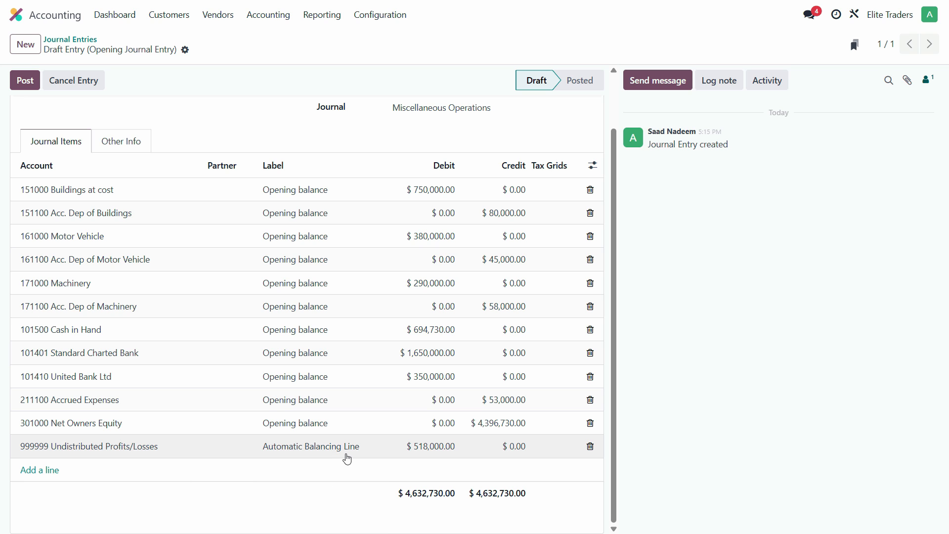
Compare the opening entry with the Debtors, Creditors and Stock balances in the PDF.
key(alt+Tab)
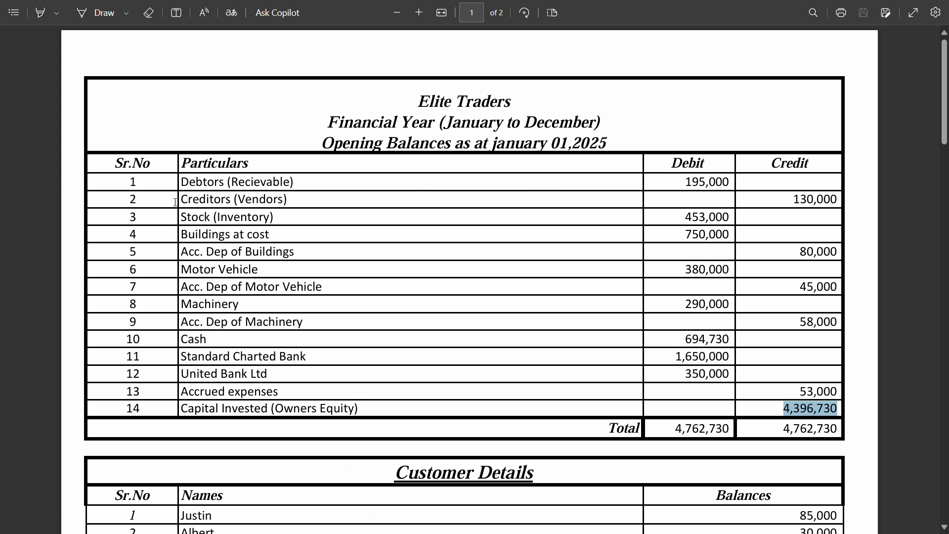
drag(189, 184, 217, 218)
key(alt+Tab)
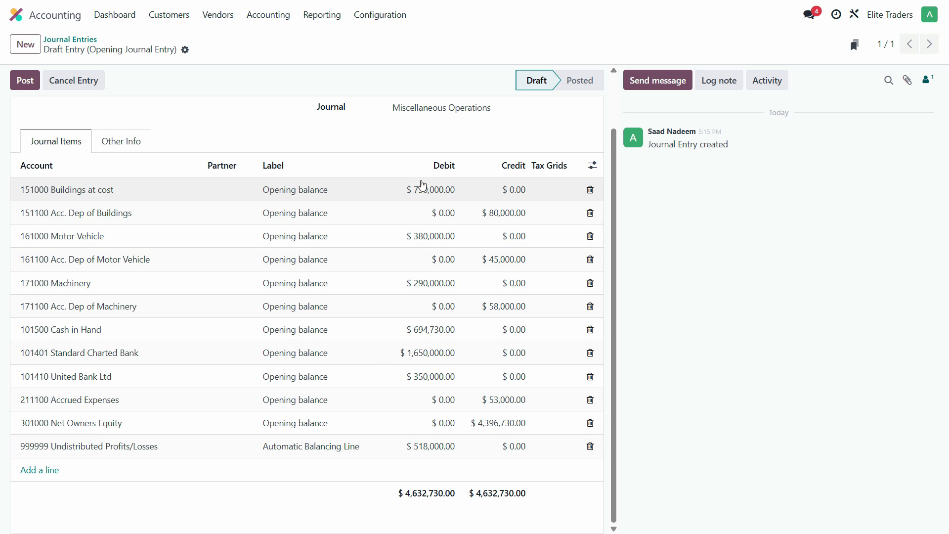
key(alt+Tab)
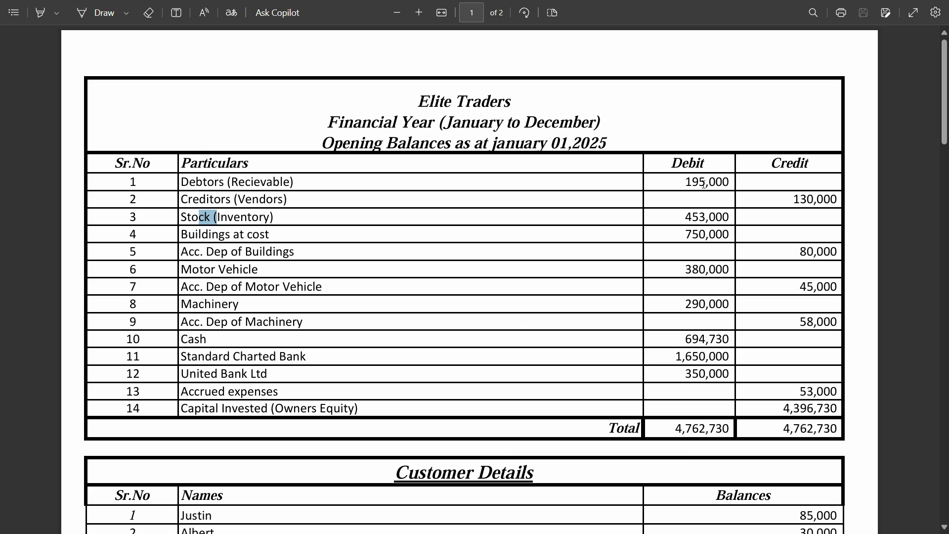
Open the Calculator app and add the Debtors balance of 195,000 and the Stock balance of 453,000.
key(super)
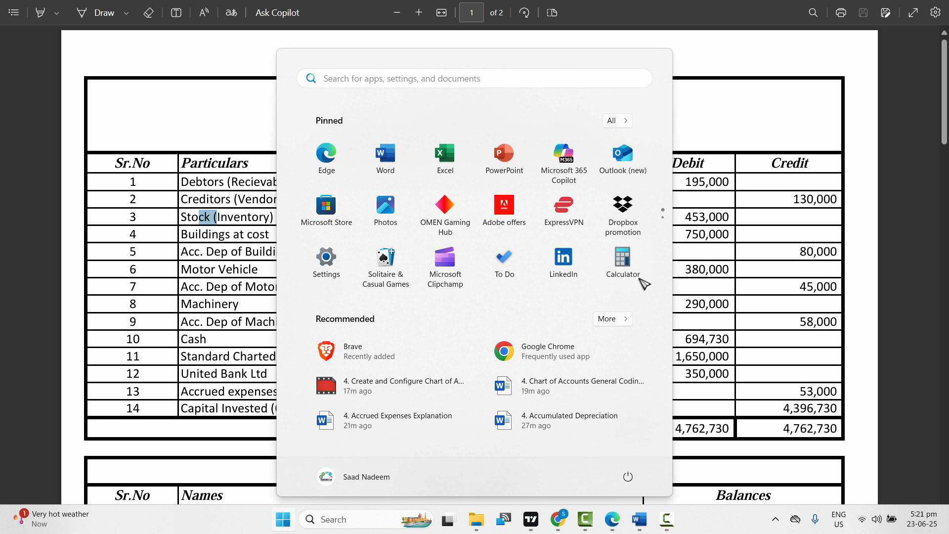
click(627, 280)
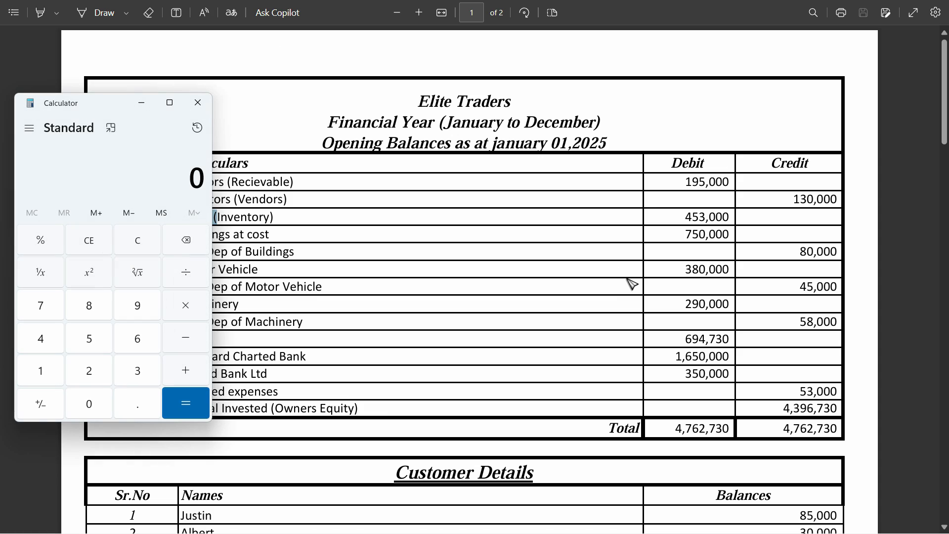
text(195000)
key(plus)
text(4,5)
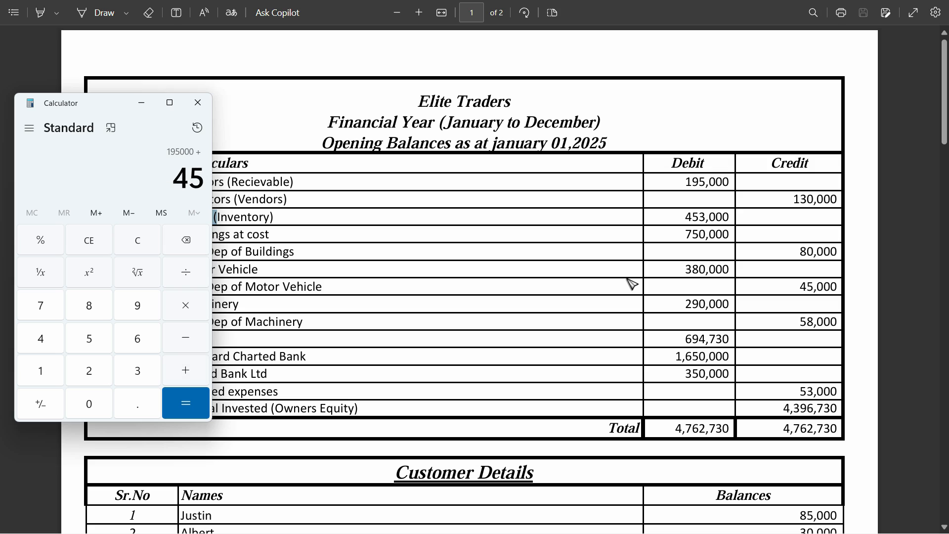
text(33)
key(Num_Lock)
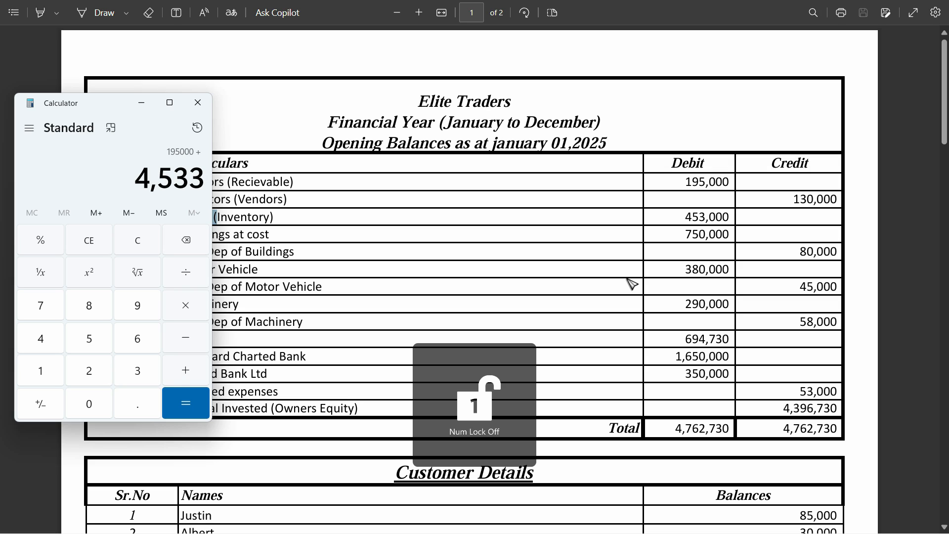
key(Num_Lock)
key(BackSpace)
text(000)
key(Return)
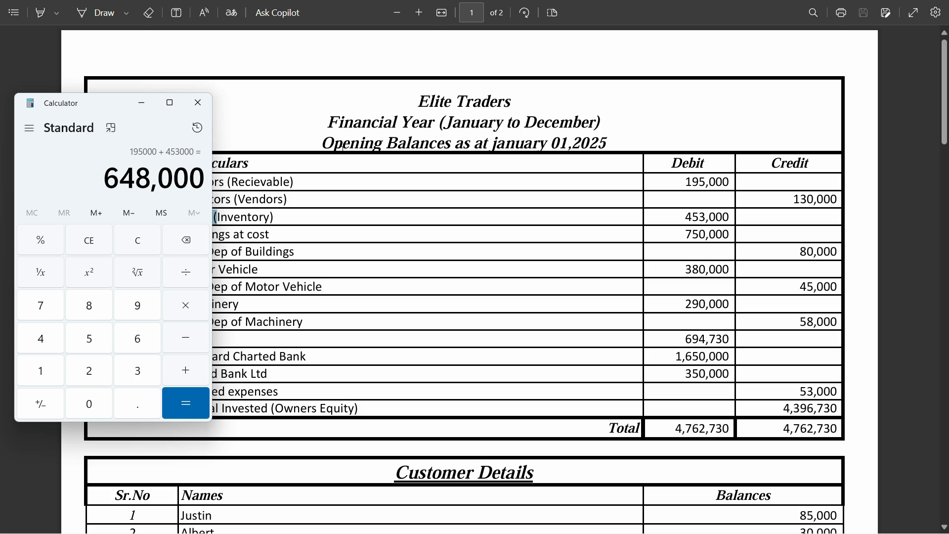
Subtract the Creditors balance of 130,000 from the calculated sum of Debtors and Stock.
key(minus)
text(130000)
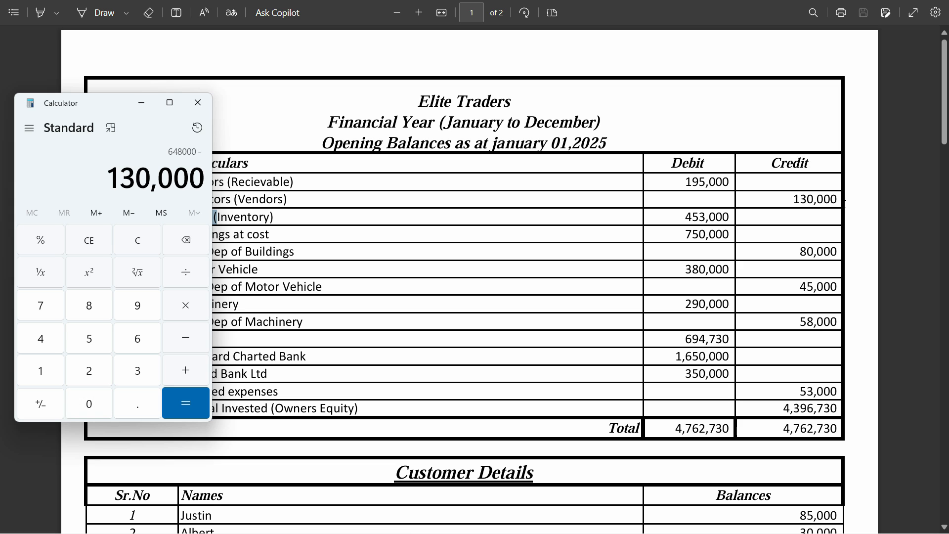
key(Return)
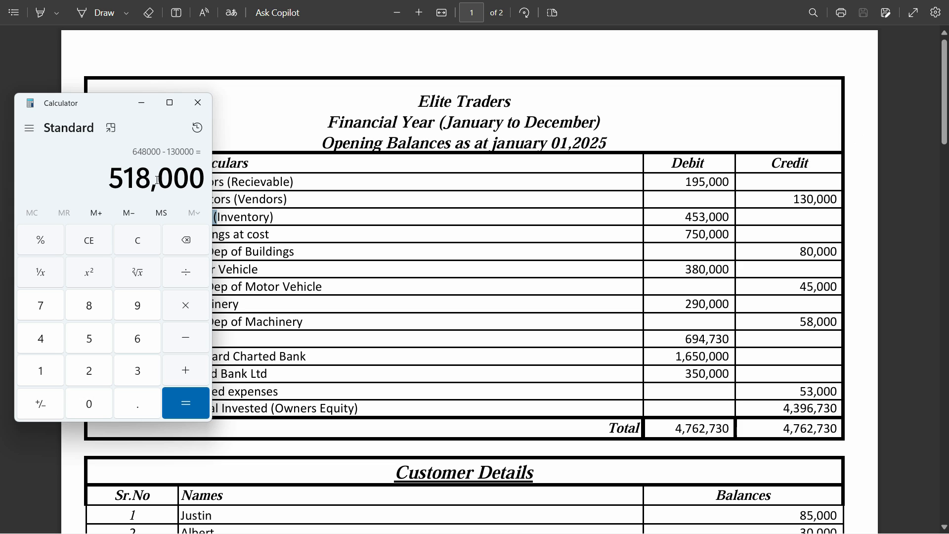
Switch back to Odoo and post the draft Opening Journal Entry.
key(alt+Tab)
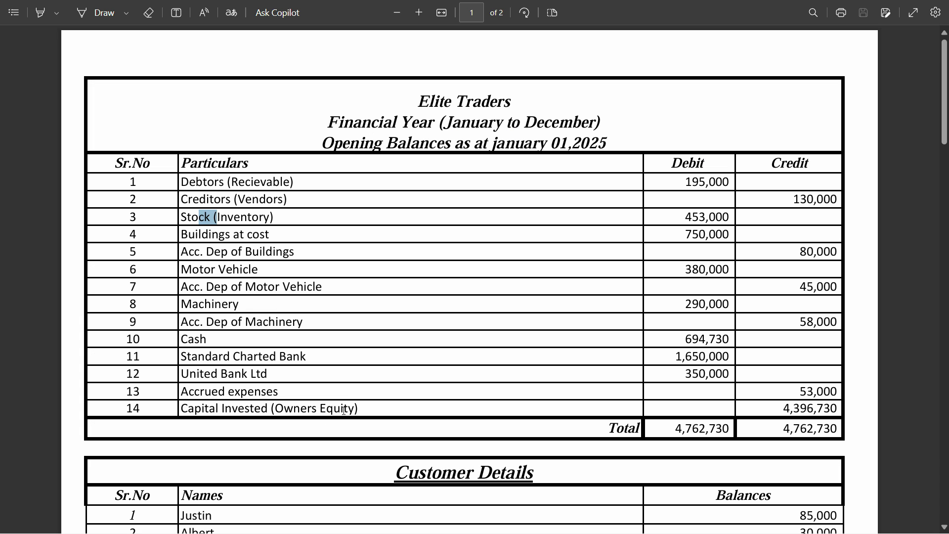
key(alt+Tab)
key(Tab)
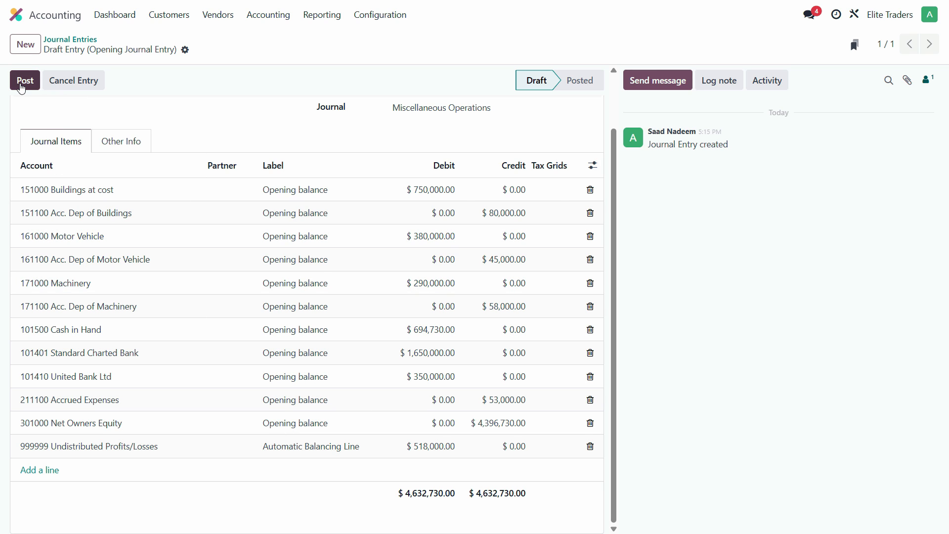
click(22, 89)
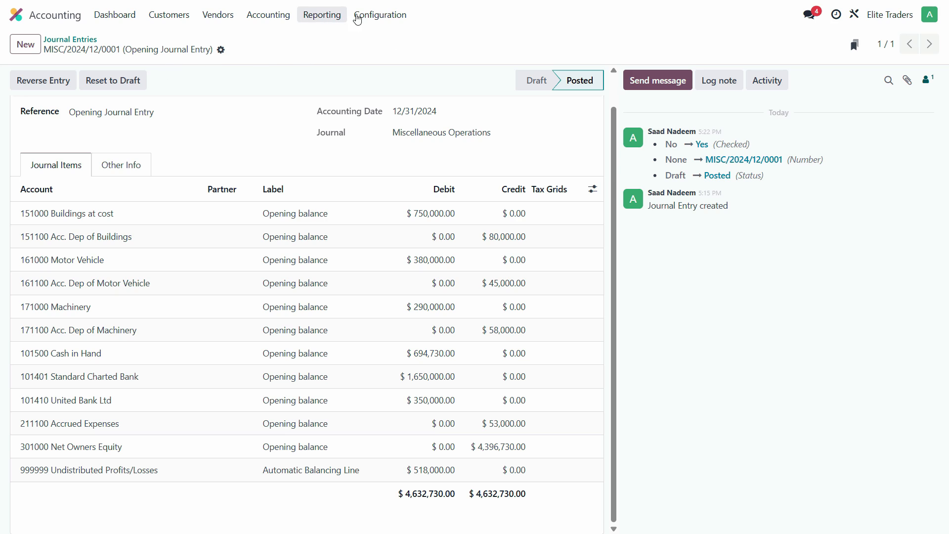
Open the Chart of Accounts and view the 101401 Standard Charted Bank account's record to check its balance.
click(390, 20)
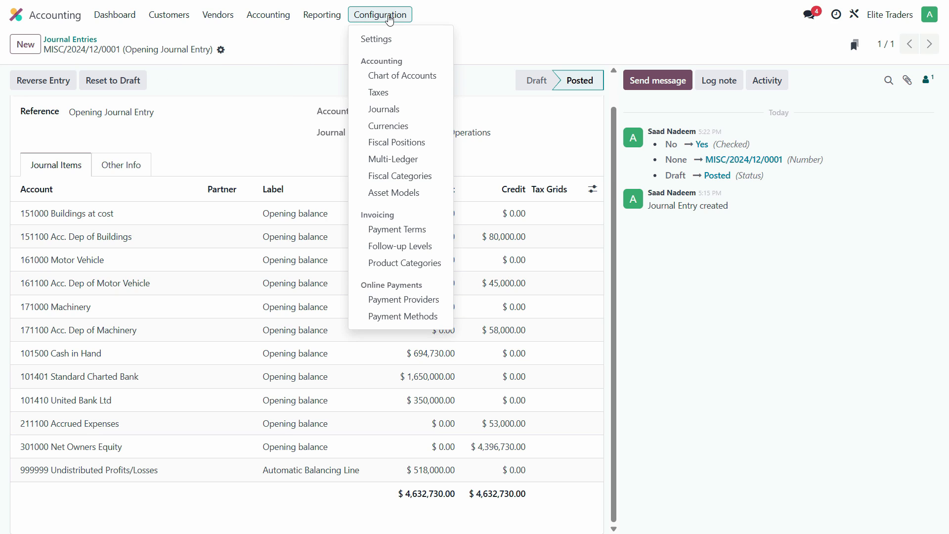
click(420, 75)
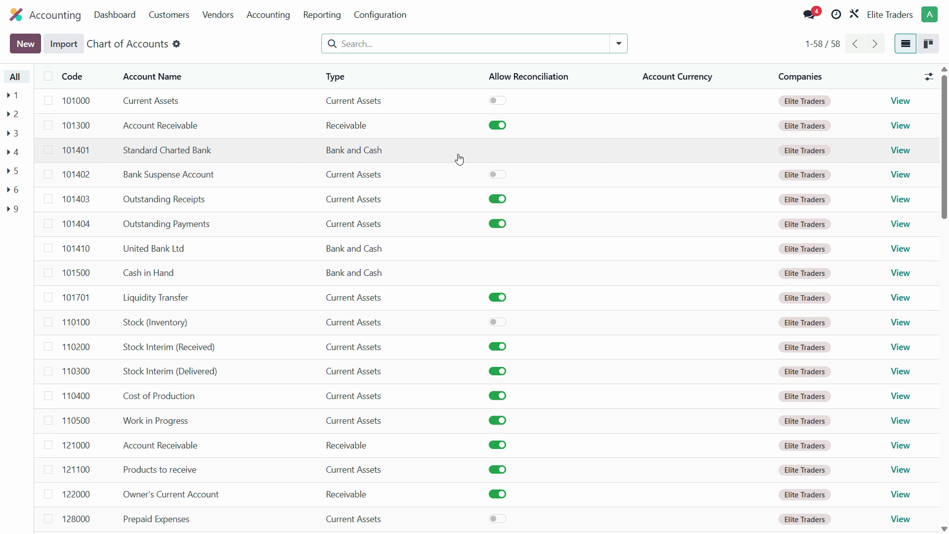
click(903, 153)
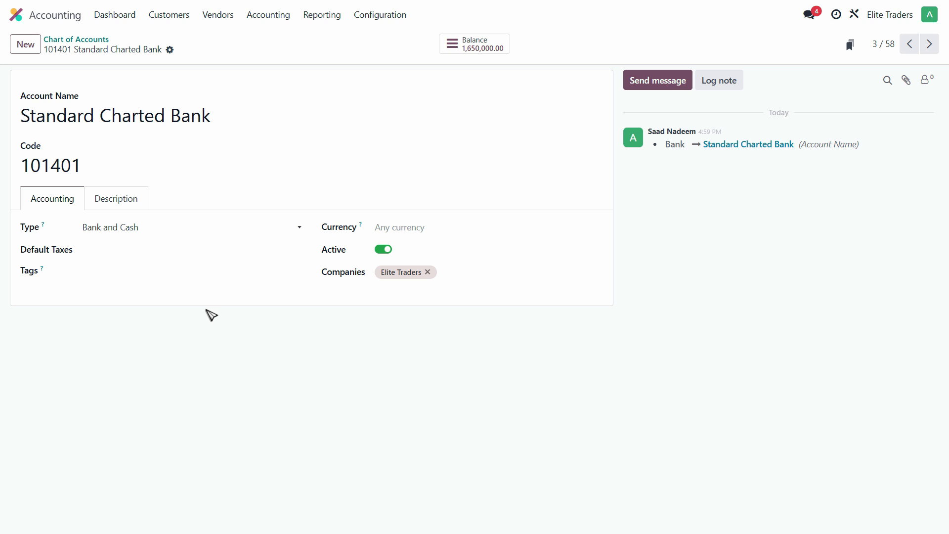
Switch to the opening balances PDF and review the Debtors, Creditors and Stock rows.
key(alt+Tab)
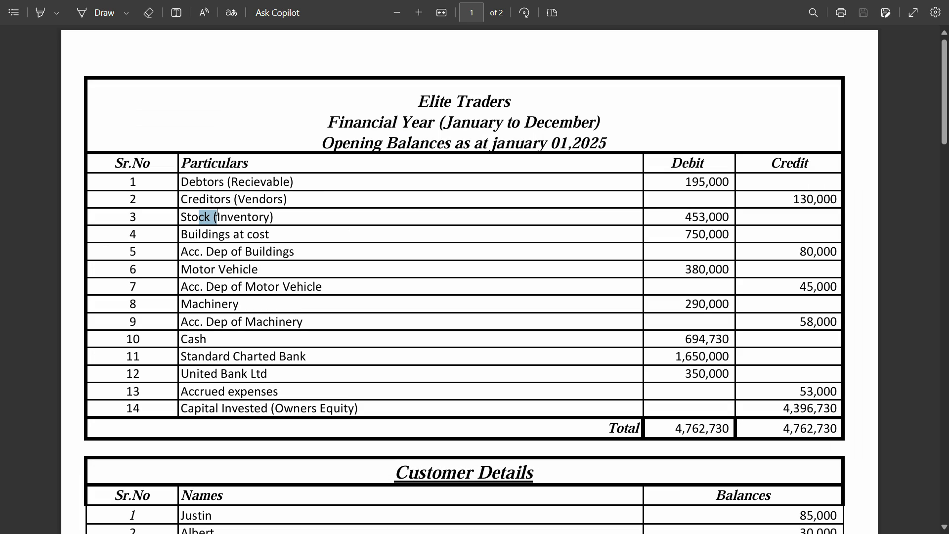
drag(186, 178, 193, 200)
click(197, 218)
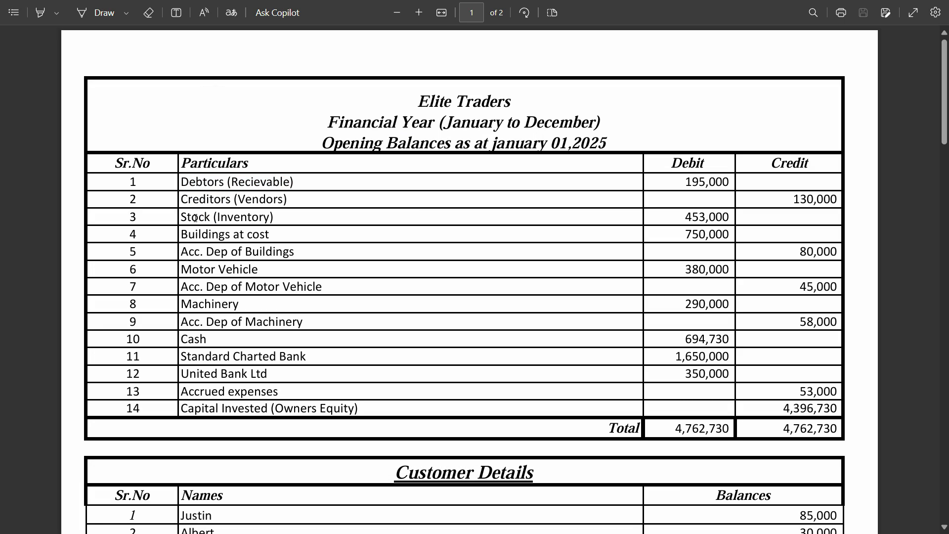